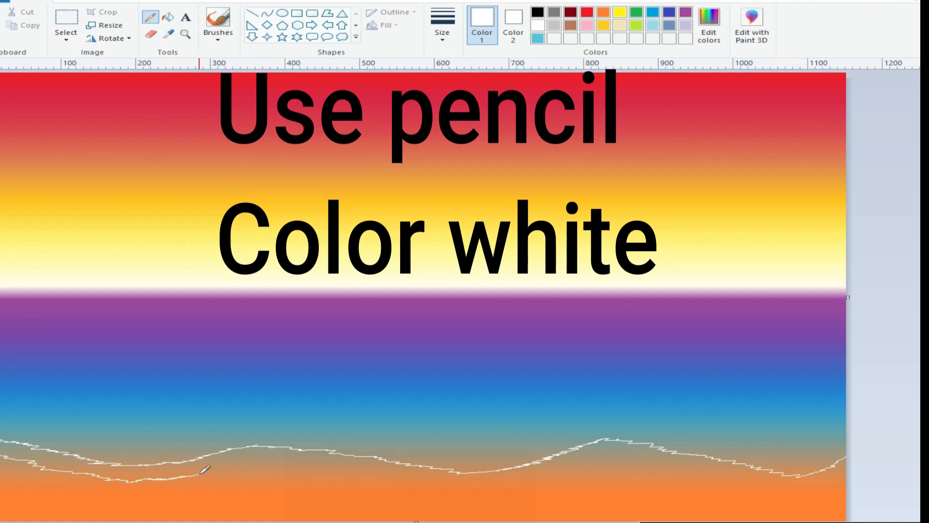
Step: Draw a second wavy white Pencil line below the first one, continuing it across the shore to the canvas edge
mouse_move(331, 470)
mouse_down()
mouse_move(465, 488)
mouse_move(550, 476)
mouse_up()
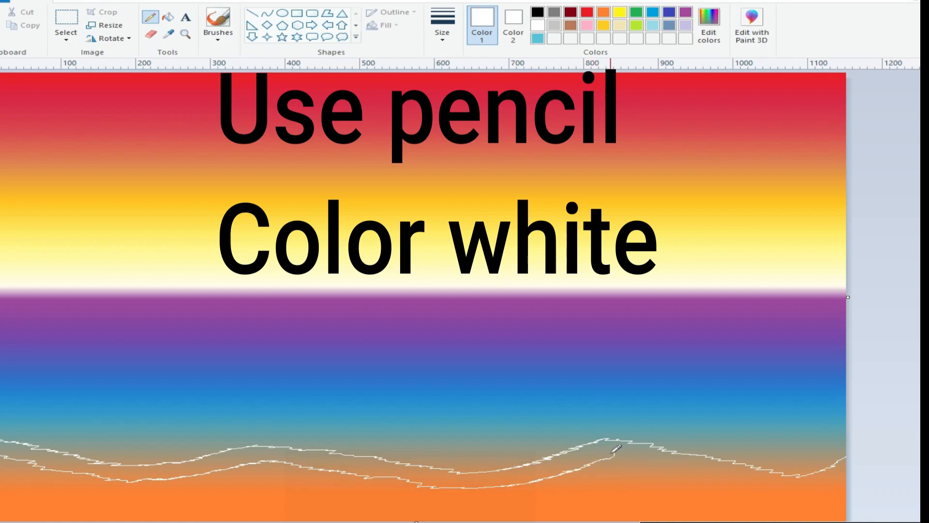
drag(622, 458, 825, 490)
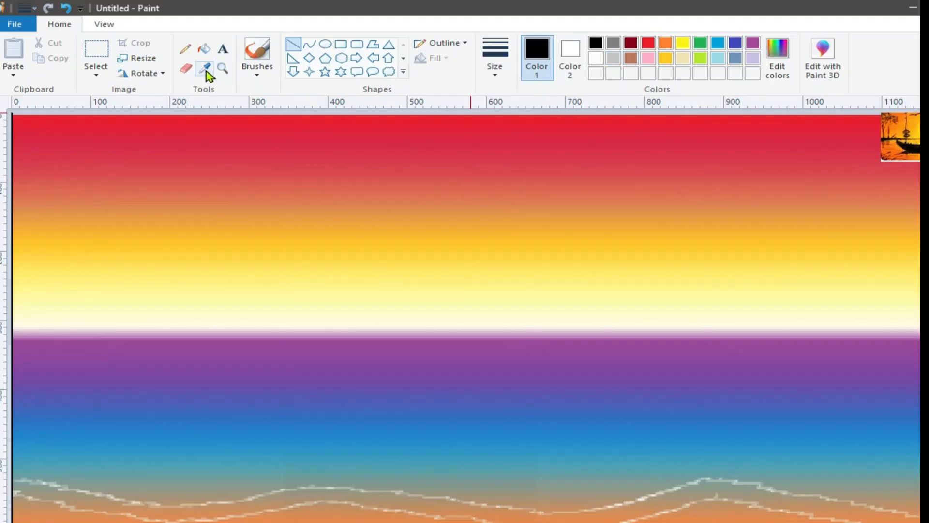
Step: Draw a straight black line along the horizon across the full width of the canvas
click(203, 68)
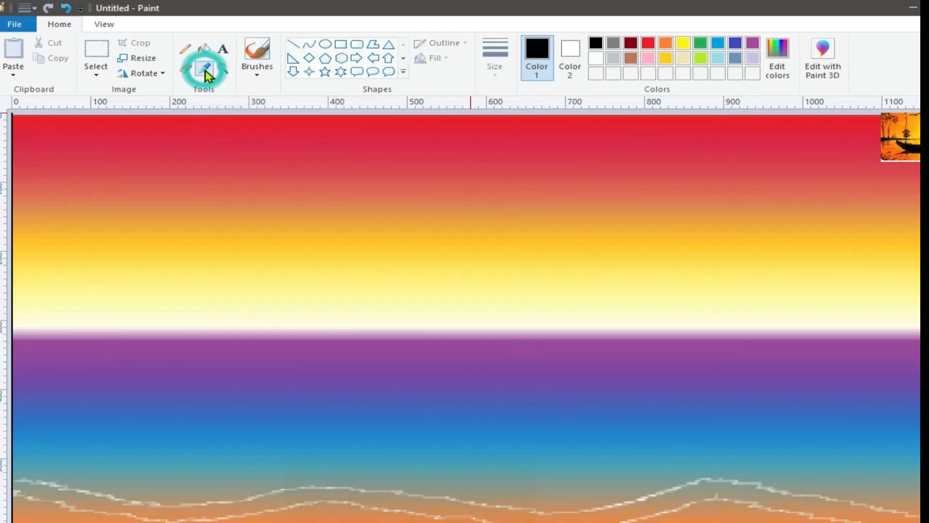
click(378, 335)
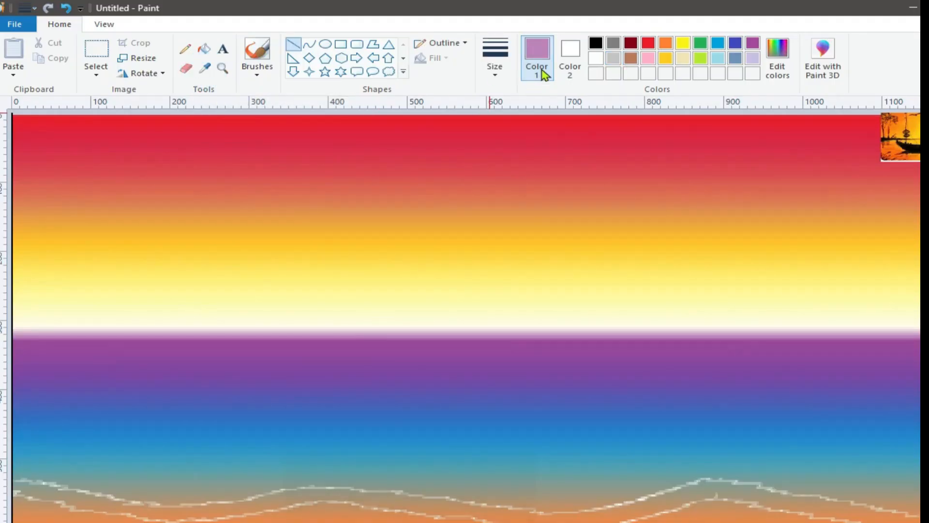
click(596, 43)
drag(17, 332, 925, 335)
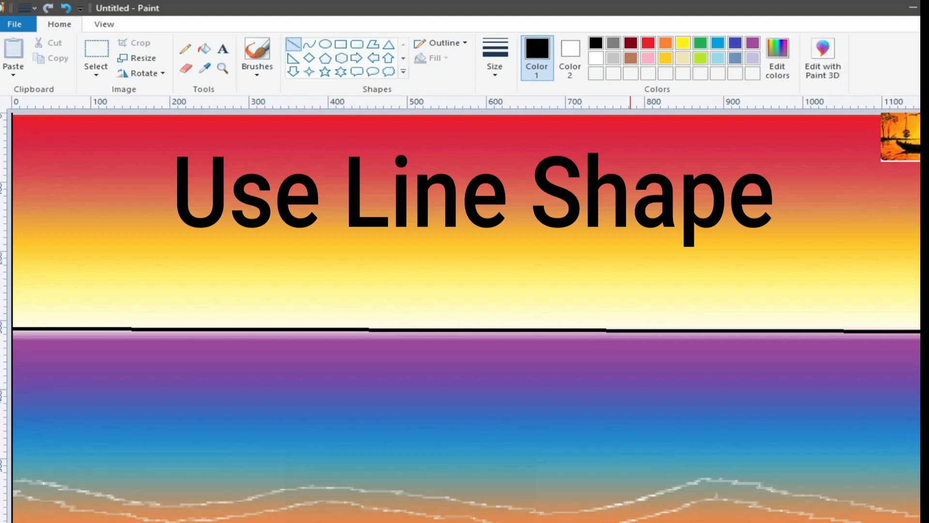
Step: Paint low black bushes along both ends of the horizon with the Crayon brush at the second-thinnest size
click(257, 70)
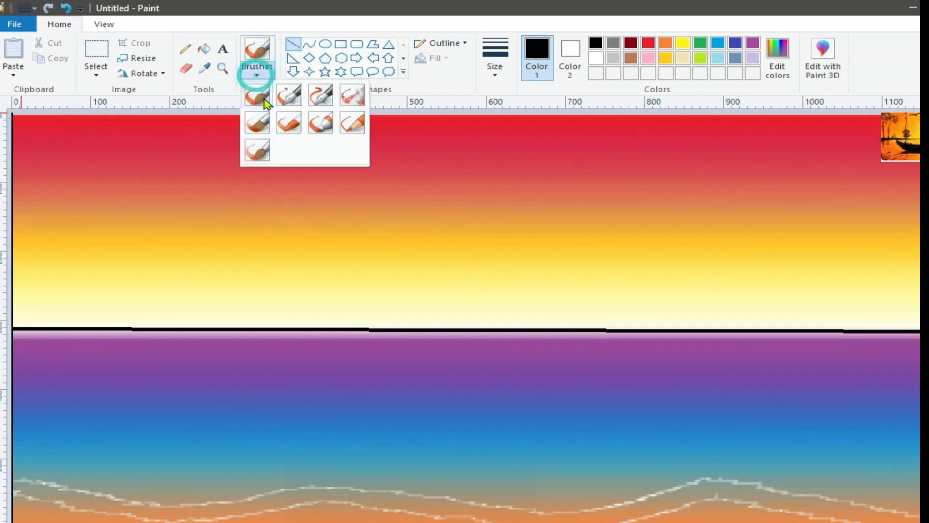
click(289, 124)
click(493, 69)
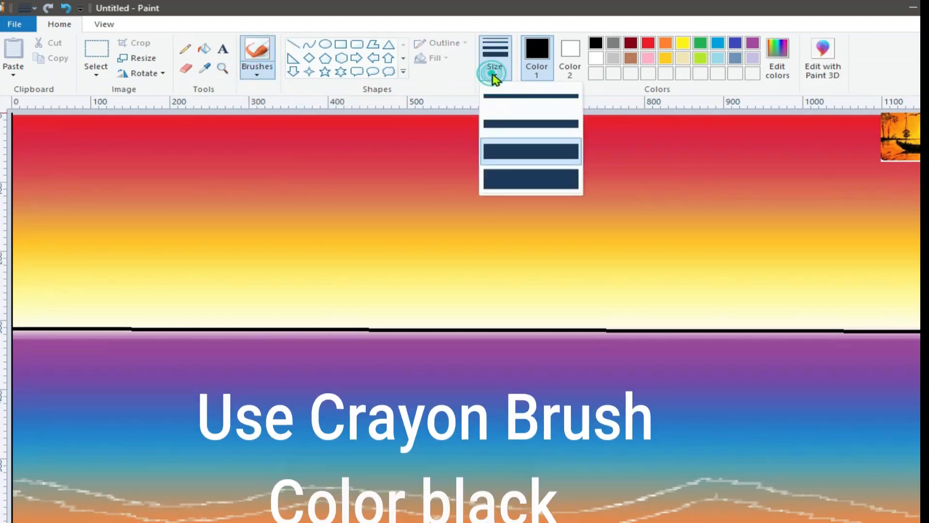
click(516, 127)
mouse_move(21, 326)
mouse_down()
mouse_move(98, 326)
mouse_move(17, 313)
mouse_move(155, 327)
mouse_up()
click(506, 73)
click(508, 119)
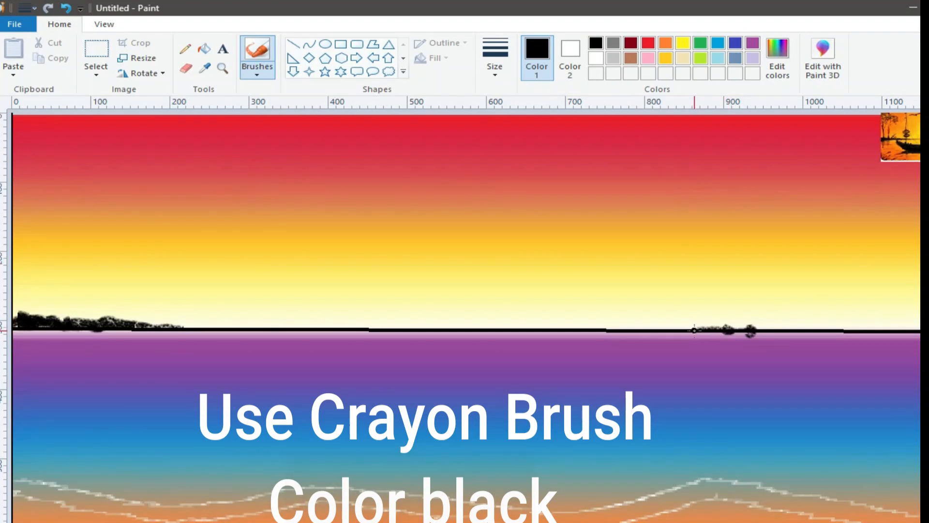
mouse_move(751, 333)
mouse_down()
mouse_move(732, 327)
mouse_move(769, 337)
mouse_move(755, 330)
mouse_move(910, 318)
mouse_move(893, 324)
mouse_move(917, 329)
mouse_move(780, 326)
mouse_move(895, 325)
mouse_move(860, 323)
mouse_up()
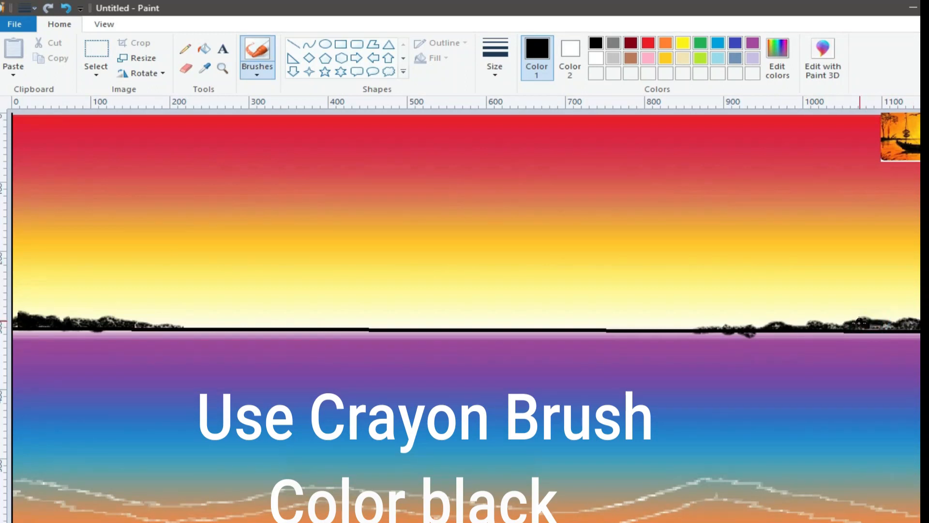
Step: Outline the bushes at the right end of the horizon with a free-form selection and copy them
click(90, 77)
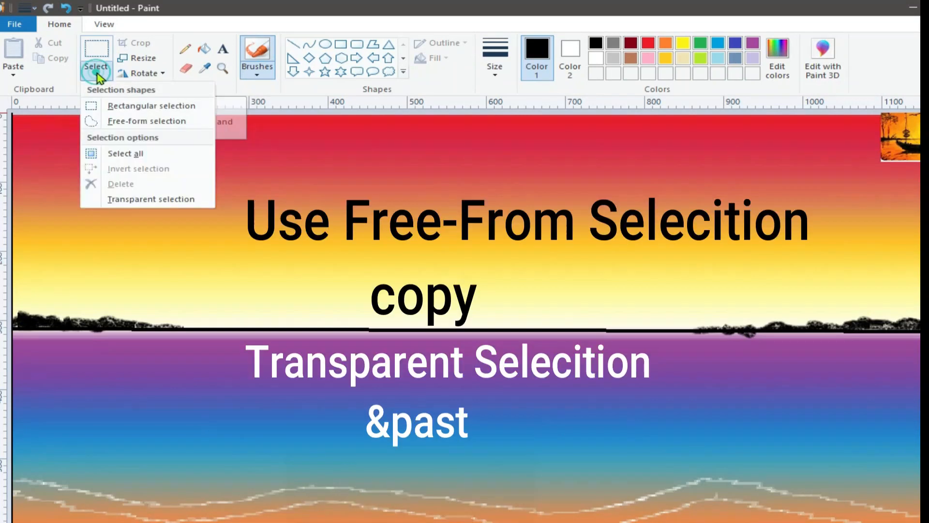
click(102, 120)
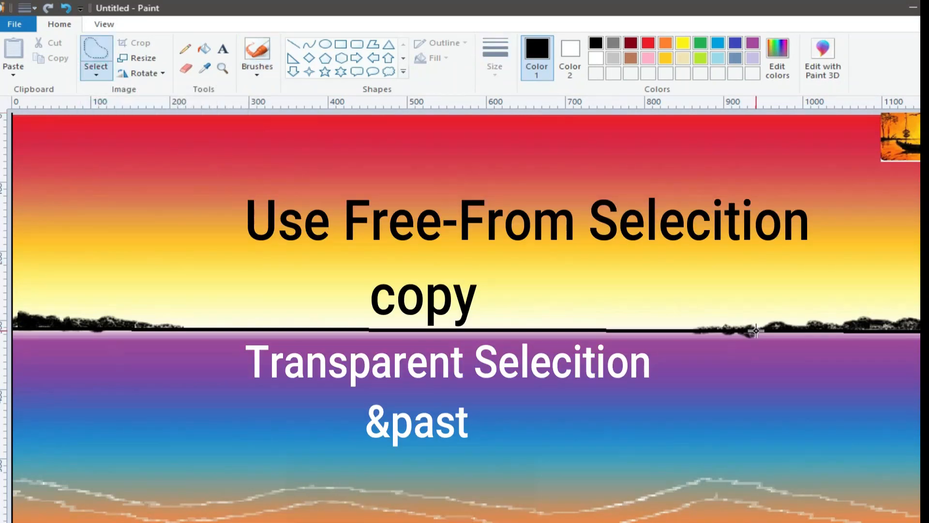
drag(757, 328, 919, 319)
click(661, 411)
right_click(799, 327)
click(832, 350)
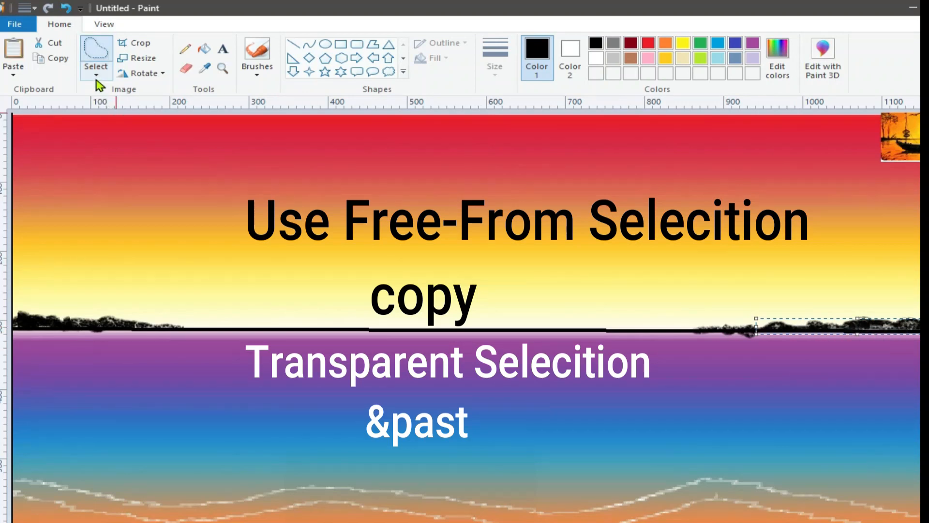
Step: Paste the copied bushes with transparent selection enabled and move them just below the right-hand bushes
click(13, 74)
click(22, 91)
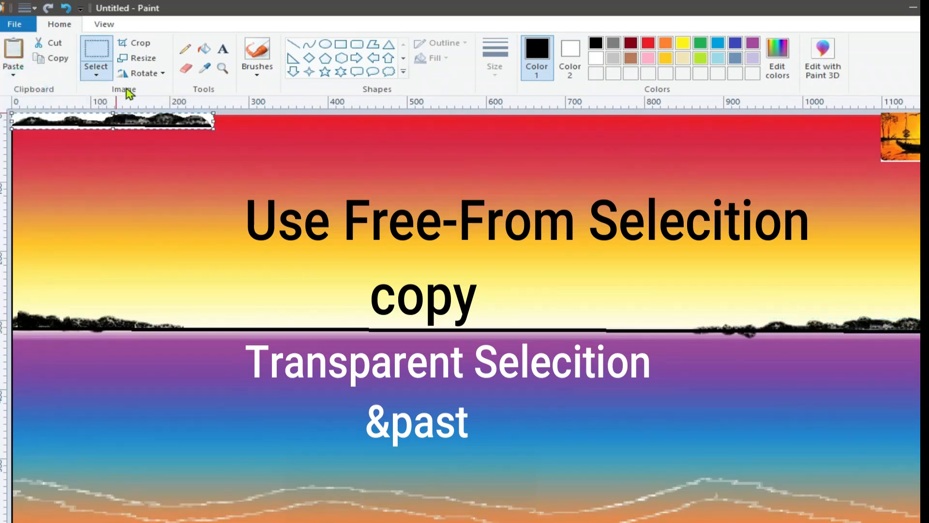
click(97, 75)
click(137, 200)
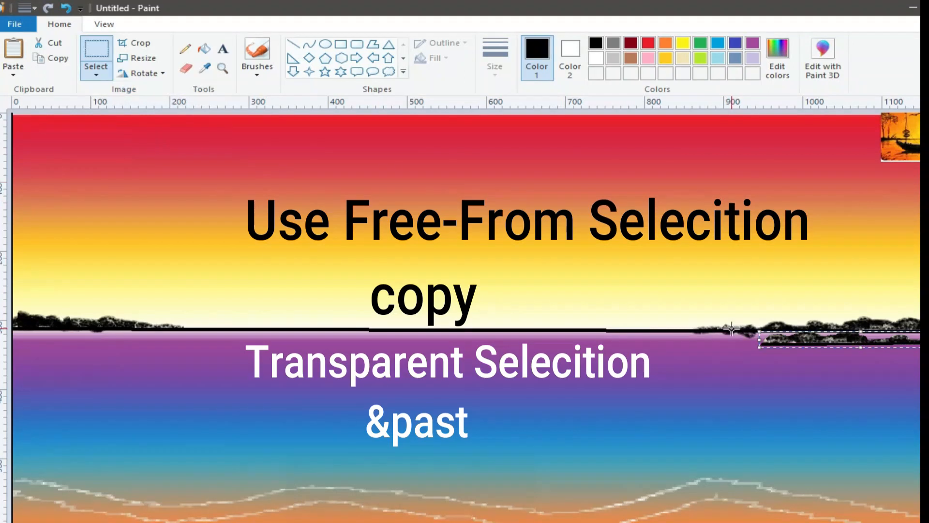
Step: Flip the pasted bushes vertically and fit them against the horizon line as a water reflection
click(155, 73)
click(148, 153)
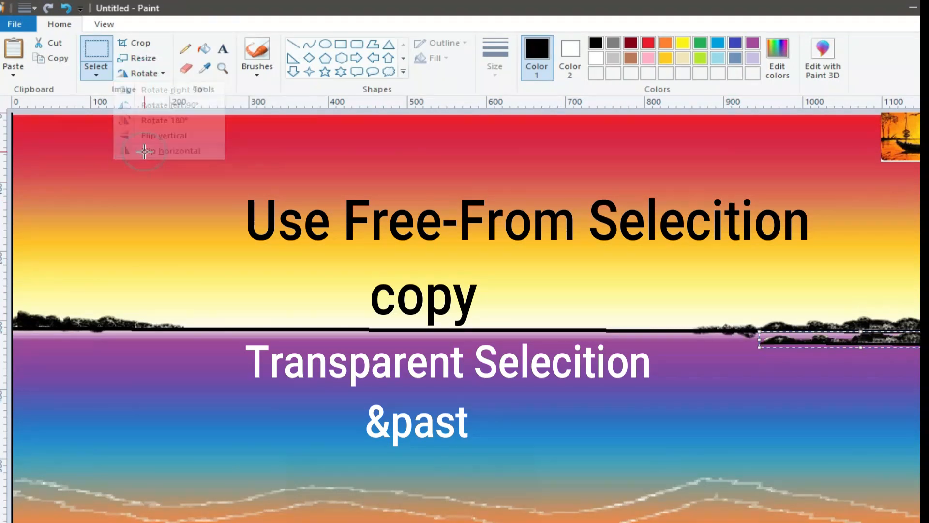
click(129, 74)
click(161, 136)
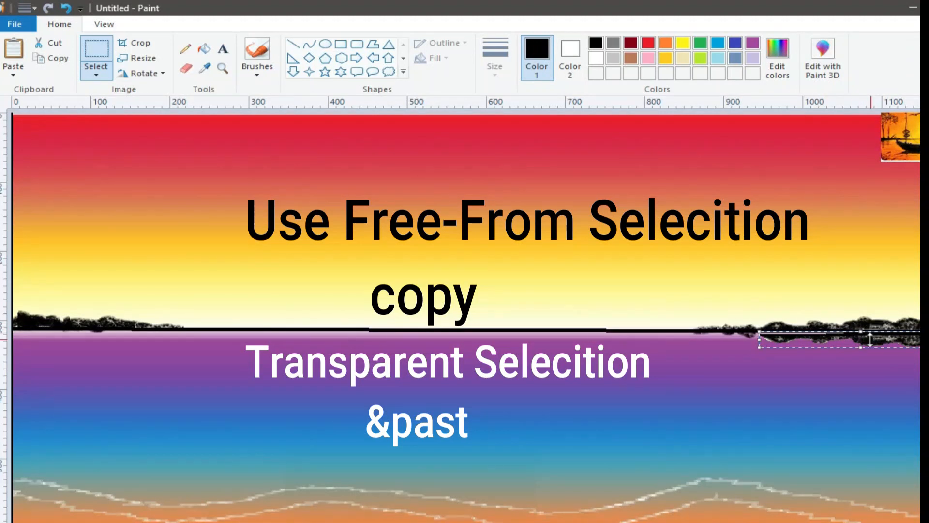
drag(861, 332, 860, 329)
click(3, 327)
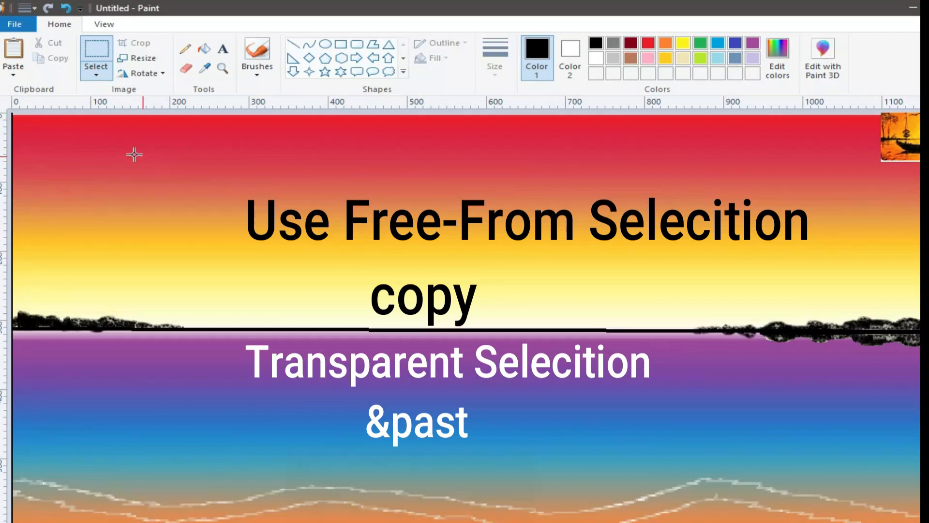
Step: Outline the bushes at the left end of the horizon with a free-form selection and copy them
click(96, 74)
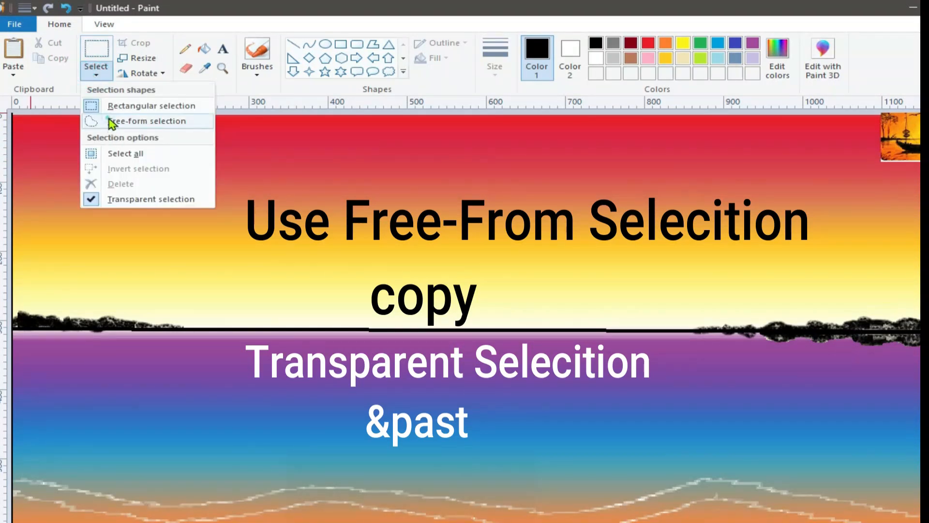
click(113, 122)
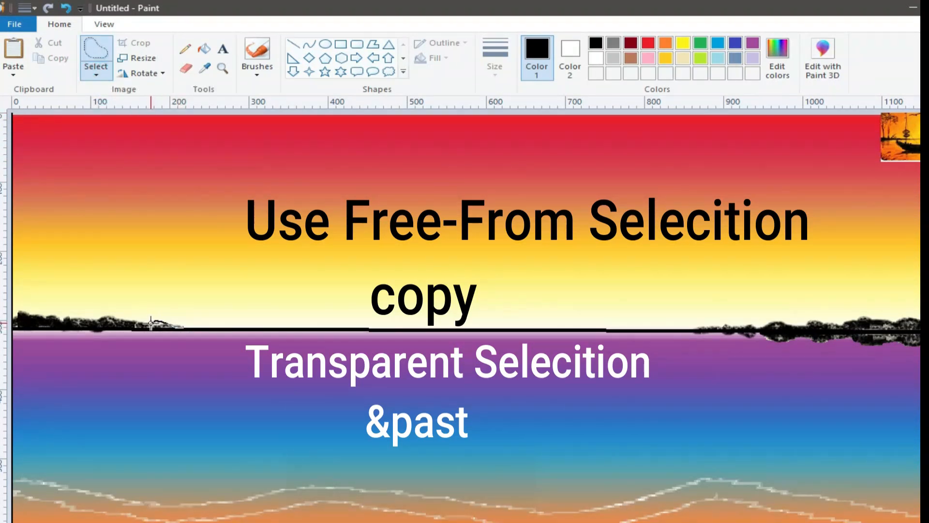
mouse_move(73, 319)
mouse_down()
mouse_move(16, 310)
mouse_move(15, 330)
mouse_up()
right_click(32, 319)
click(73, 342)
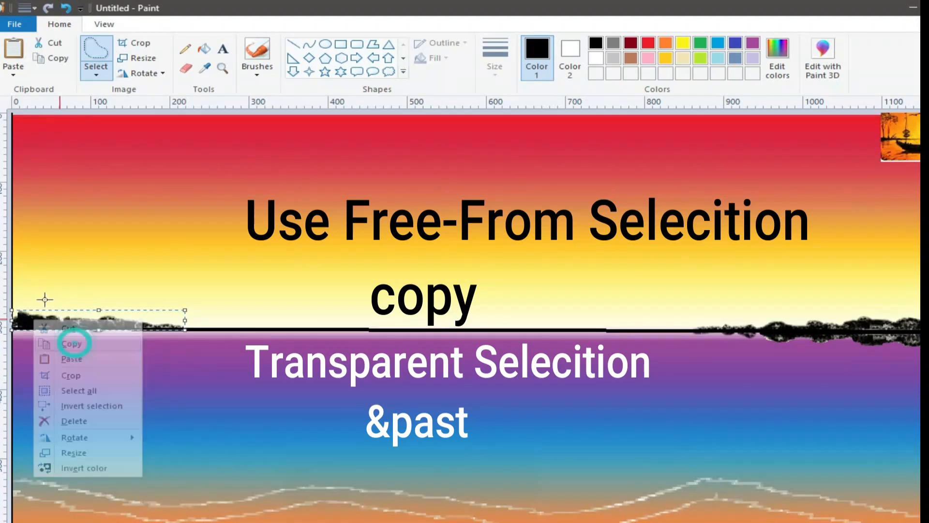
Step: Try to place a vertically flipped copy of the left-hand bushes beneath them as a reflection
click(13, 70)
click(32, 91)
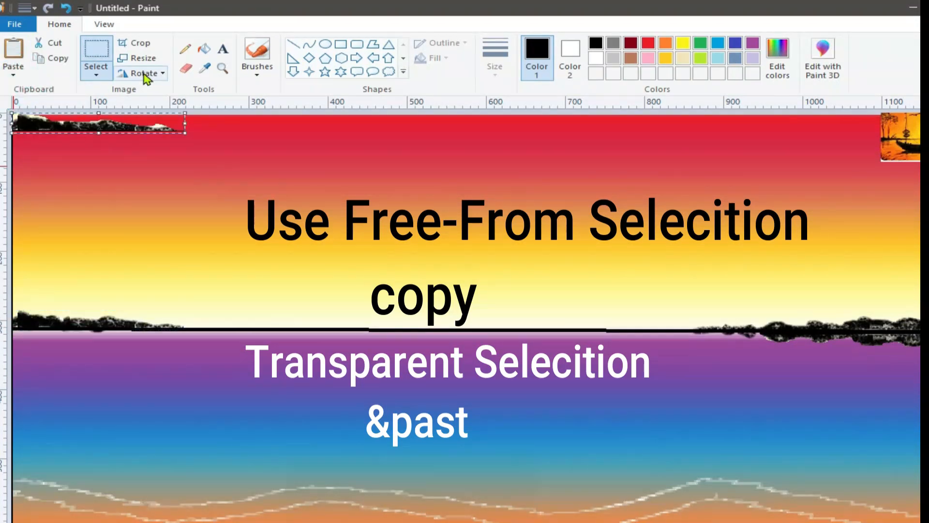
click(141, 73)
click(158, 137)
drag(51, 122, 32, 337)
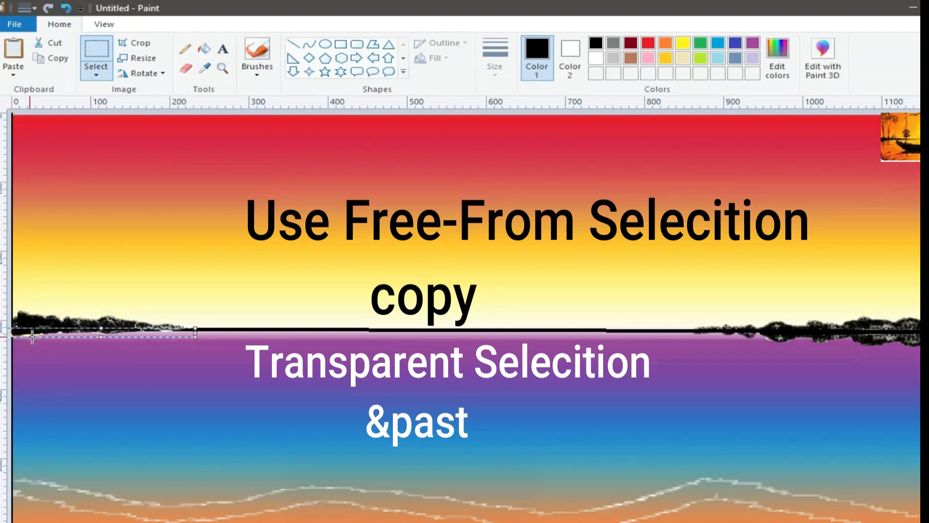
drag(102, 341, 103, 341)
click(96, 334)
click(67, 7)
Step: Paste the copied left-hand bushes and place them upside down beneath the originals as their water reflection
click(13, 75)
click(21, 90)
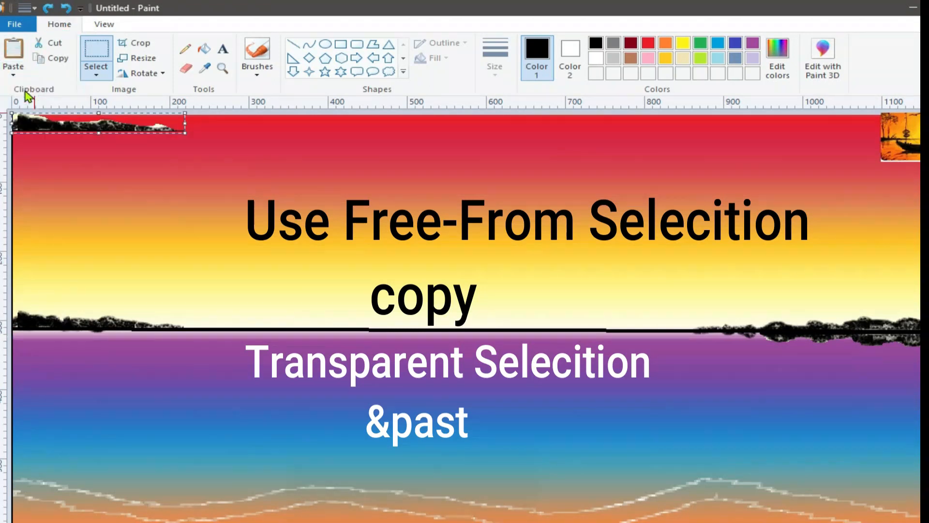
click(141, 73)
click(148, 155)
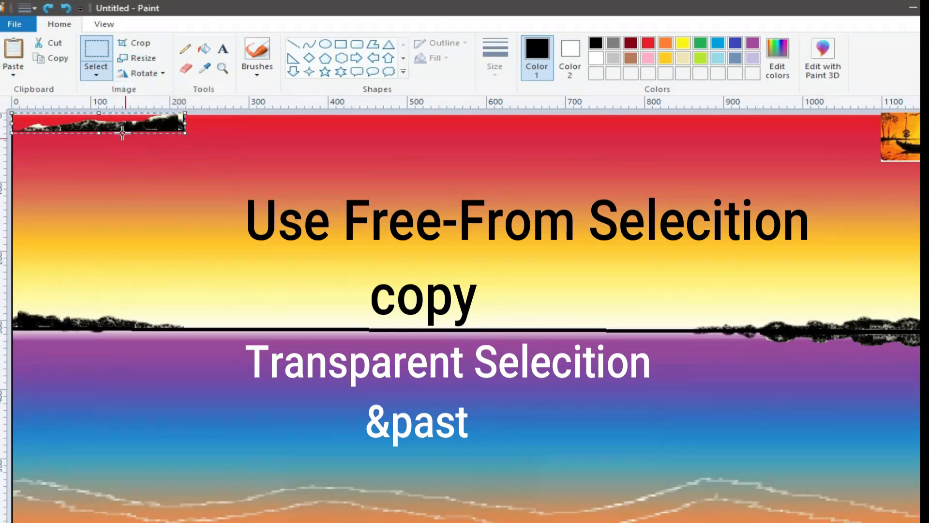
drag(78, 122, 87, 333)
click(192, 356)
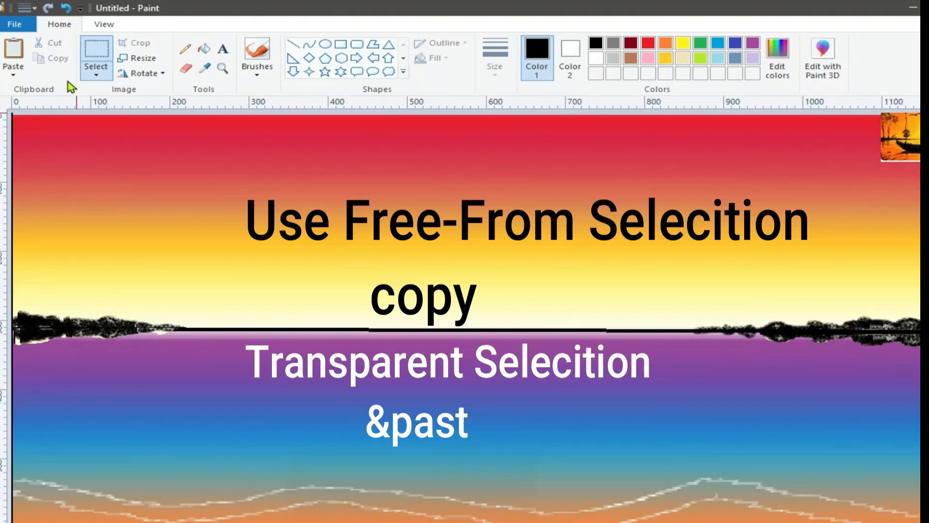
Step: Paint two thin black tree trunks with forked branches rising from the left-hand bushes using the Watercolor brush
click(261, 77)
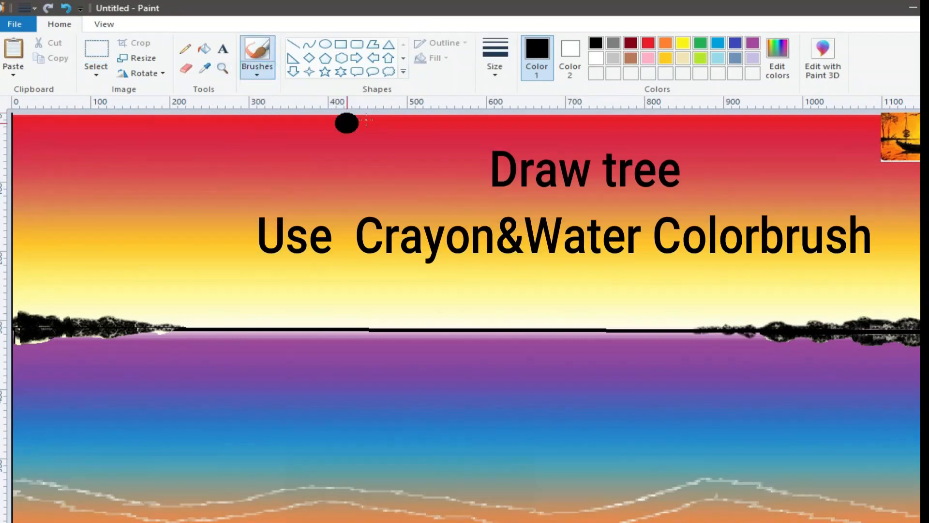
drag(38, 312, 24, 236)
mouse_move(39, 224)
mouse_down()
mouse_move(35, 281)
mouse_move(29, 255)
mouse_move(39, 320)
mouse_up()
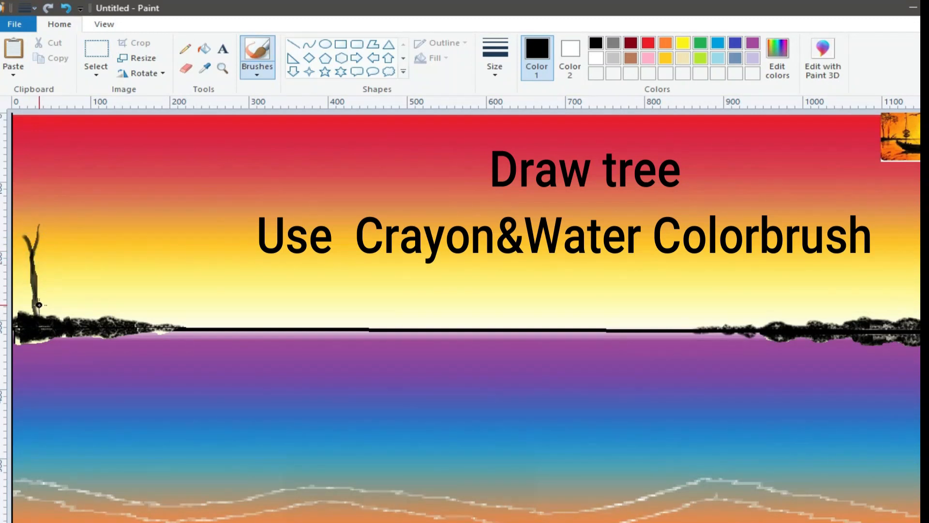
mouse_move(53, 267)
mouse_down()
mouse_move(53, 322)
mouse_move(44, 266)
mouse_move(51, 288)
mouse_up()
Step: Dab black foliage clusters around the branches of both trees with the Crayon brush
click(259, 75)
click(289, 123)
drag(22, 245, 18, 244)
mouse_move(25, 228)
mouse_down()
mouse_move(16, 236)
mouse_move(48, 212)
mouse_move(56, 226)
mouse_move(33, 234)
mouse_move(53, 222)
mouse_up()
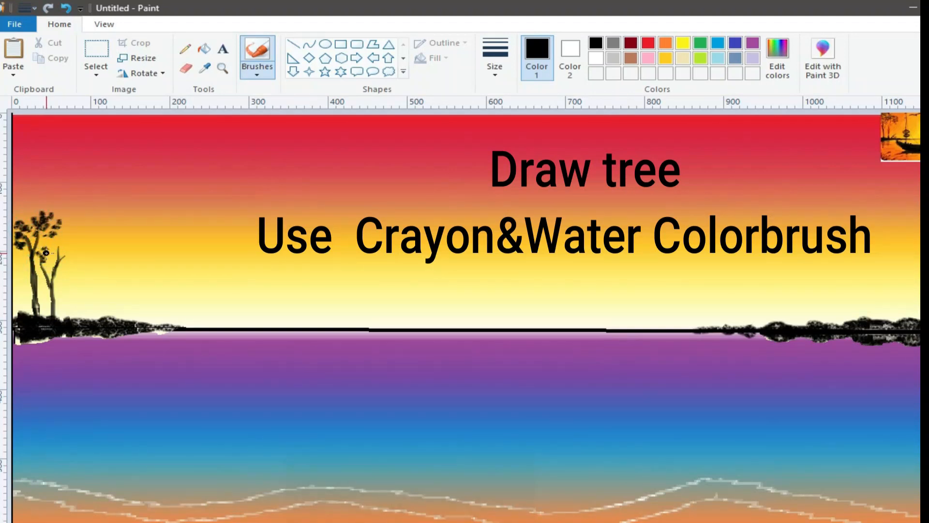
click(71, 258)
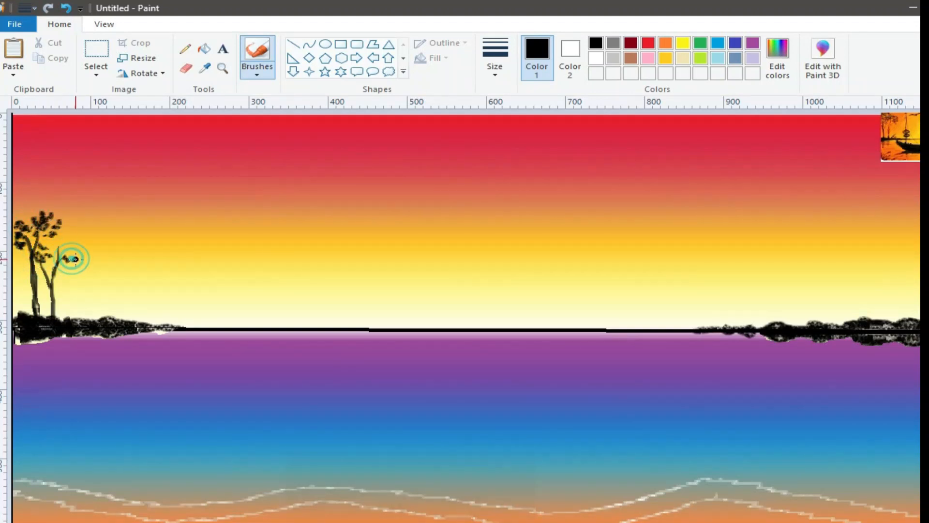
click(74, 248)
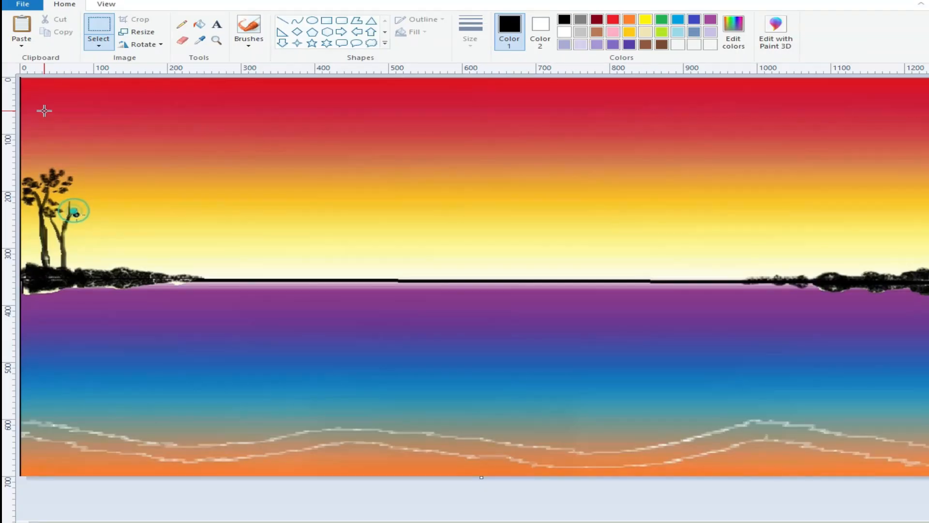
Step: Fill out the crowns of both trees with denser black foliage
click(257, 70)
click(249, 59)
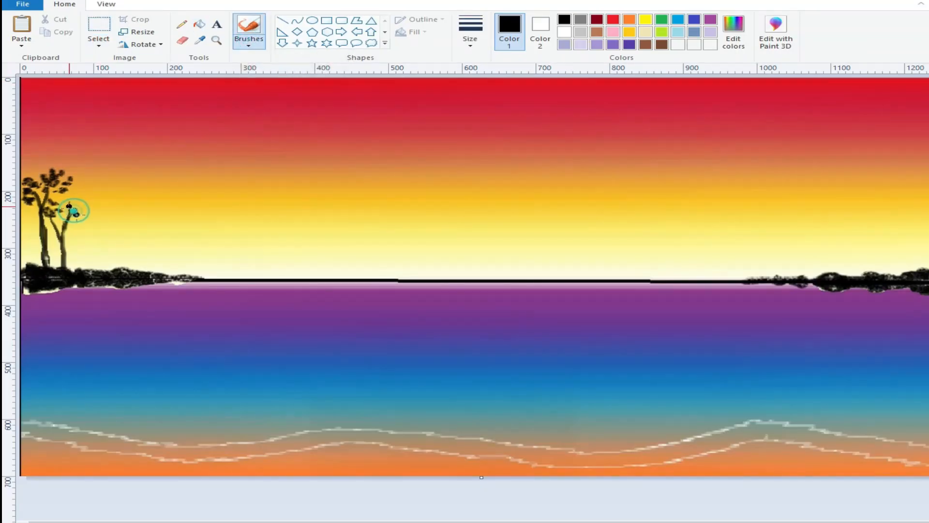
mouse_move(58, 210)
mouse_down()
mouse_move(88, 217)
mouse_move(78, 218)
mouse_move(83, 204)
mouse_move(76, 211)
mouse_move(86, 203)
mouse_move(85, 217)
mouse_move(60, 205)
mouse_move(82, 202)
mouse_move(57, 186)
mouse_move(64, 175)
mouse_move(58, 192)
mouse_move(27, 177)
mouse_move(53, 176)
mouse_move(29, 175)
mouse_move(41, 167)
mouse_move(30, 172)
mouse_move(55, 180)
mouse_move(49, 193)
mouse_move(28, 192)
mouse_move(51, 197)
mouse_move(22, 204)
mouse_move(46, 219)
mouse_move(34, 220)
mouse_move(52, 215)
mouse_up()
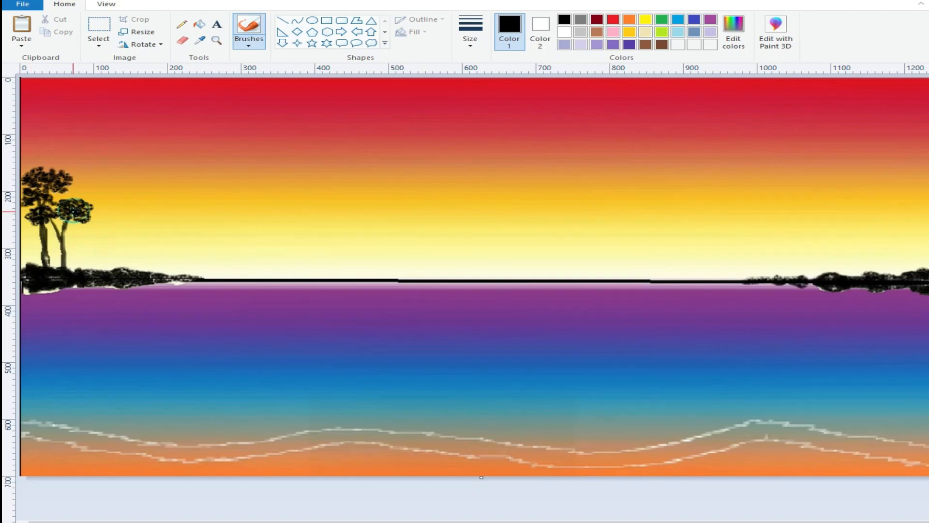
Step: Touch up the bushes and their reflections at both ends of the horizon with black brush strokes, covering the pale edges
drag(39, 293, 120, 288)
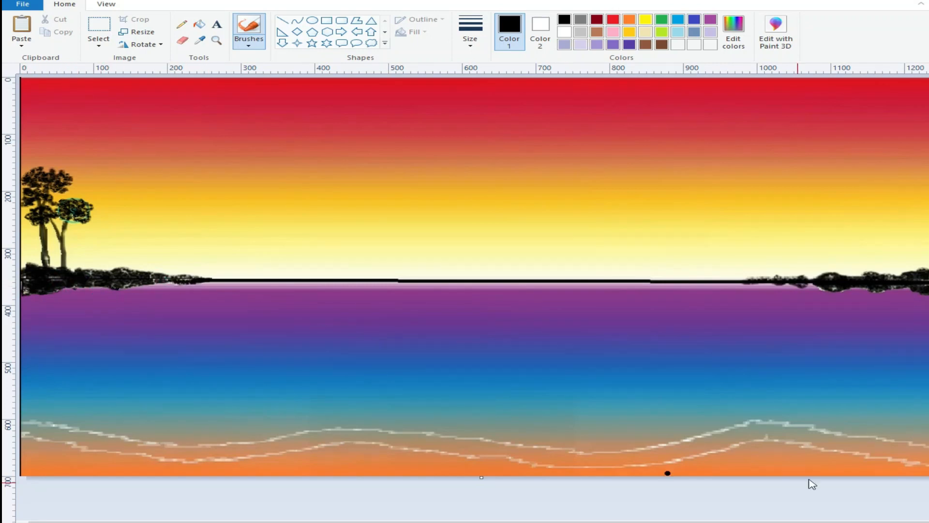
mouse_move(886, 273)
mouse_down()
mouse_move(905, 289)
mouse_move(880, 289)
mouse_up()
mouse_move(839, 286)
mouse_down()
mouse_move(819, 275)
mouse_move(927, 266)
mouse_up()
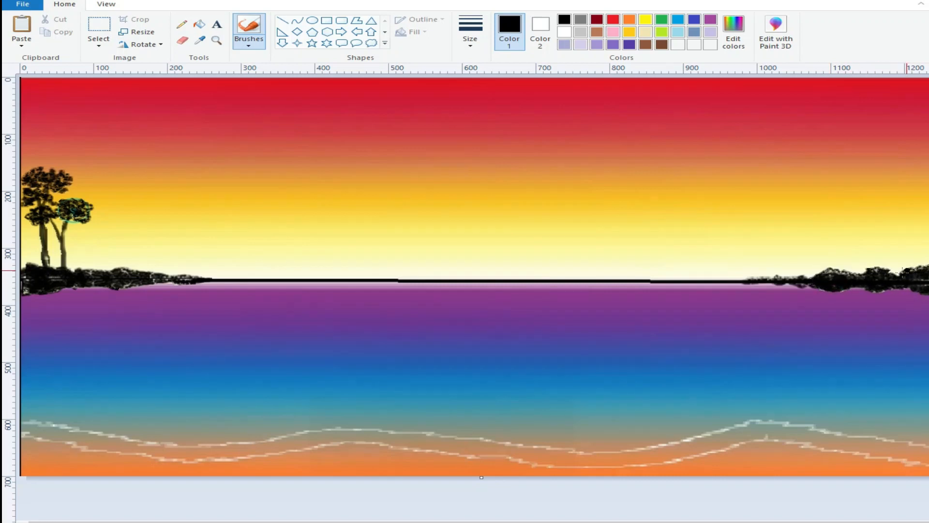
Step: Fill the band between the two wave lines with white brush strokes across the whole width of the shore
click(564, 32)
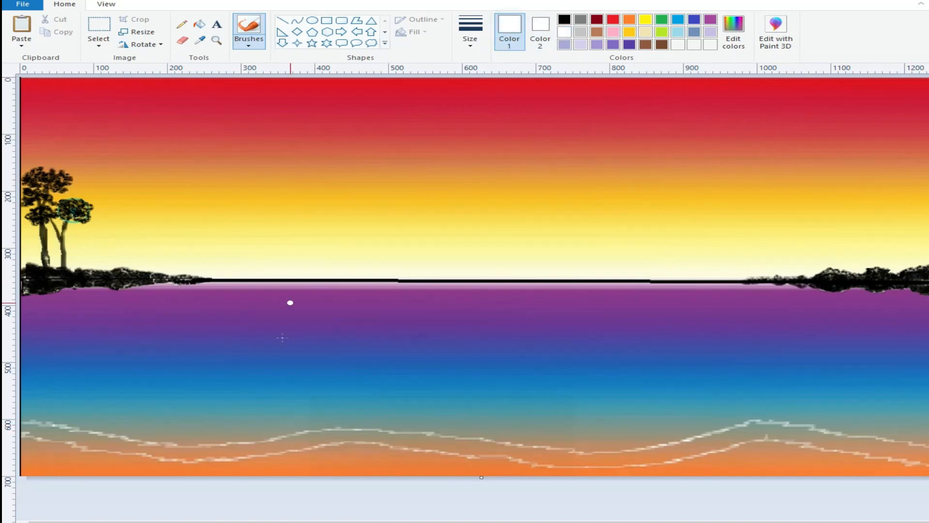
mouse_move(192, 446)
mouse_down()
mouse_move(161, 456)
mouse_move(124, 439)
mouse_move(93, 434)
mouse_move(136, 449)
mouse_move(84, 441)
mouse_up()
mouse_move(68, 430)
mouse_down()
mouse_move(33, 433)
mouse_move(204, 450)
mouse_move(396, 437)
mouse_move(462, 451)
mouse_move(404, 432)
mouse_up()
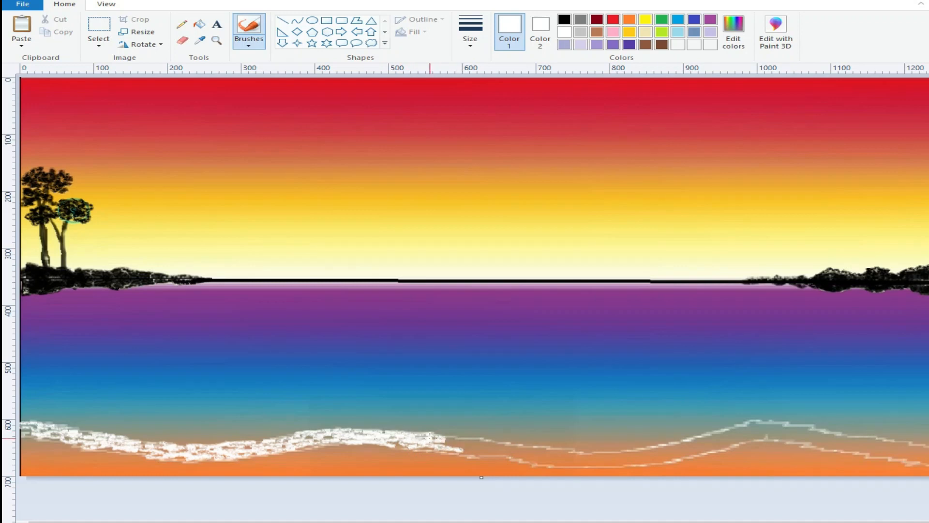
mouse_move(463, 446)
mouse_down()
mouse_move(488, 439)
mouse_move(462, 450)
mouse_move(532, 453)
mouse_move(496, 441)
mouse_move(533, 448)
mouse_move(529, 459)
mouse_move(602, 454)
mouse_move(640, 464)
mouse_move(625, 451)
mouse_move(644, 460)
mouse_move(714, 447)
mouse_move(649, 449)
mouse_move(735, 435)
mouse_move(704, 440)
mouse_move(726, 444)
mouse_move(761, 421)
mouse_move(921, 448)
mouse_move(911, 463)
mouse_move(900, 458)
mouse_move(921, 447)
mouse_move(794, 444)
mouse_move(752, 428)
mouse_move(817, 441)
mouse_up()
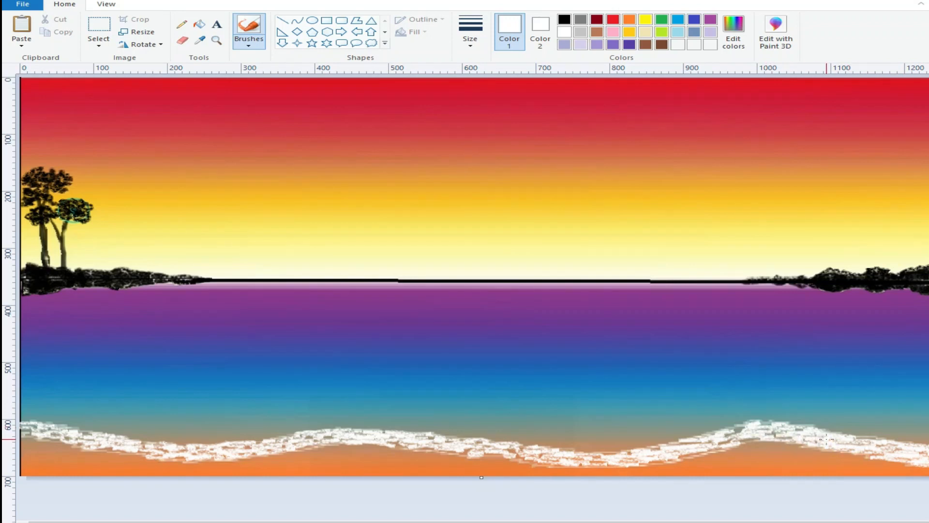
drag(736, 432, 589, 466)
Step: Spray white foam along the length of the wave band with the Airbrush, enlarging the spray size
click(249, 42)
click(337, 62)
mouse_move(128, 439)
mouse_down()
mouse_move(166, 444)
mouse_move(25, 422)
mouse_up()
click(470, 34)
click(498, 133)
mouse_move(153, 442)
mouse_down()
mouse_move(57, 423)
mouse_move(193, 443)
mouse_move(313, 425)
mouse_move(403, 433)
mouse_move(392, 426)
mouse_move(450, 440)
mouse_move(400, 426)
mouse_move(601, 454)
mouse_move(750, 423)
mouse_move(873, 438)
mouse_move(756, 421)
mouse_move(699, 439)
mouse_move(593, 447)
mouse_move(317, 434)
mouse_up()
Step: Spray sampled sand colours along the underside of the foam near its left end to soften the lower edge
click(200, 41)
click(48, 441)
mouse_move(24, 434)
mouse_down()
mouse_move(87, 448)
mouse_move(68, 440)
mouse_up()
click(200, 41)
click(182, 463)
mouse_move(157, 455)
mouse_down()
mouse_move(227, 460)
mouse_move(82, 452)
mouse_up()
Step: Cover the stray white below the foam's middle and right crests with tan shades sampled from the sand
click(199, 41)
click(373, 441)
mouse_move(370, 441)
mouse_down()
mouse_move(349, 440)
mouse_move(422, 446)
mouse_up()
mouse_move(763, 440)
mouse_down()
mouse_move(817, 443)
mouse_move(734, 447)
mouse_move(743, 435)
mouse_move(769, 433)
mouse_up()
click(200, 41)
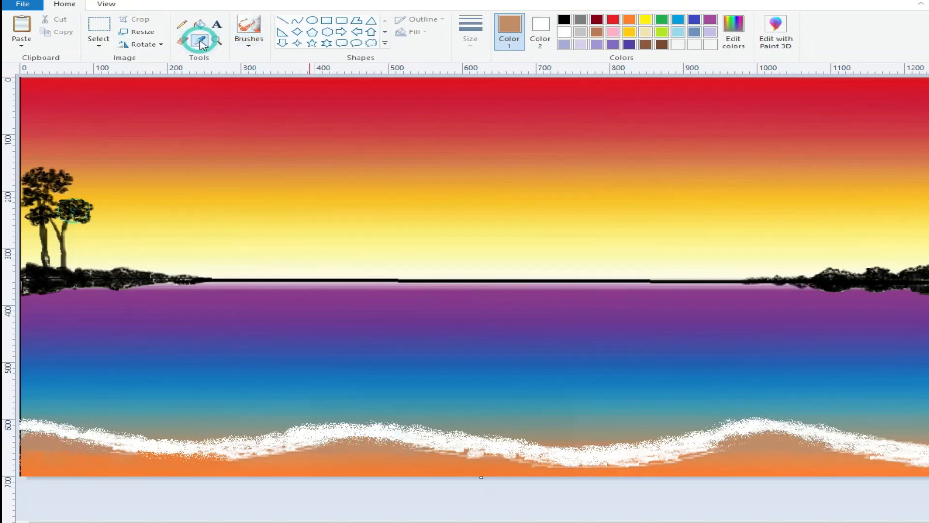
click(448, 450)
drag(451, 452, 462, 454)
mouse_move(321, 443)
mouse_down()
mouse_move(308, 441)
mouse_move(329, 439)
mouse_up()
mouse_move(726, 445)
mouse_down()
mouse_move(678, 458)
mouse_move(692, 453)
mouse_up()
mouse_move(857, 450)
mouse_down()
mouse_move(821, 447)
mouse_move(927, 464)
mouse_up()
Step: Clean up the foam's lower edge in its troughs with orange shades sampled from the beach
click(200, 39)
click(583, 469)
mouse_move(581, 468)
mouse_down()
mouse_move(649, 464)
mouse_move(632, 460)
mouse_move(673, 469)
mouse_up()
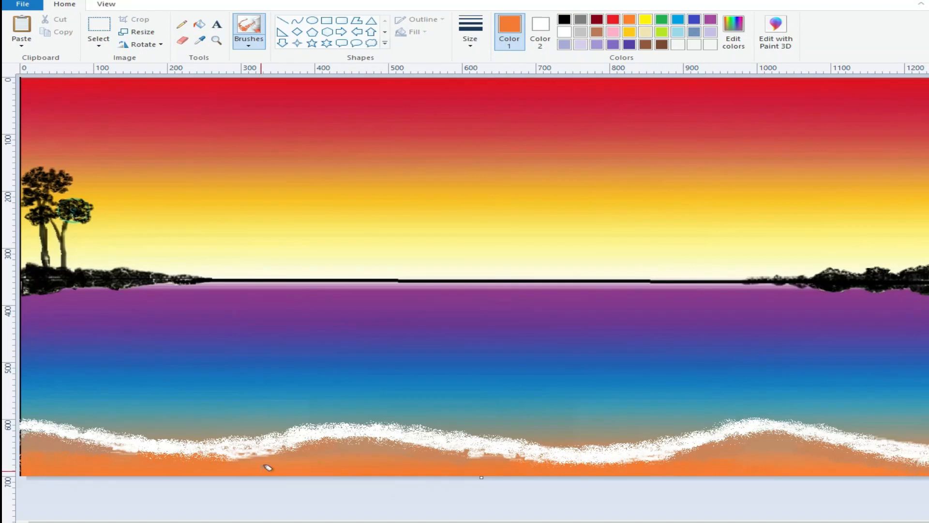
click(199, 39)
click(276, 454)
drag(491, 452, 413, 441)
drag(699, 441, 633, 460)
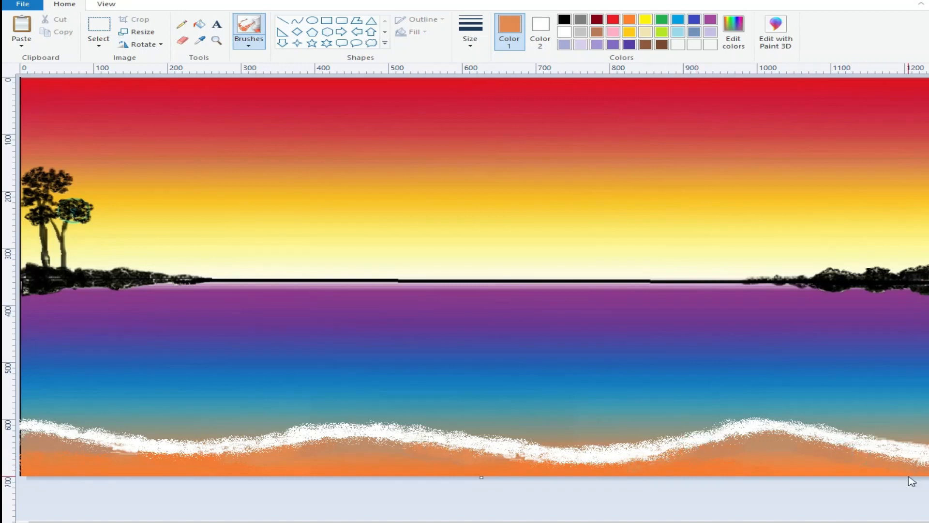
click(200, 40)
click(538, 468)
mouse_move(543, 459)
mouse_down()
mouse_move(507, 455)
mouse_move(634, 455)
mouse_move(572, 461)
mouse_up()
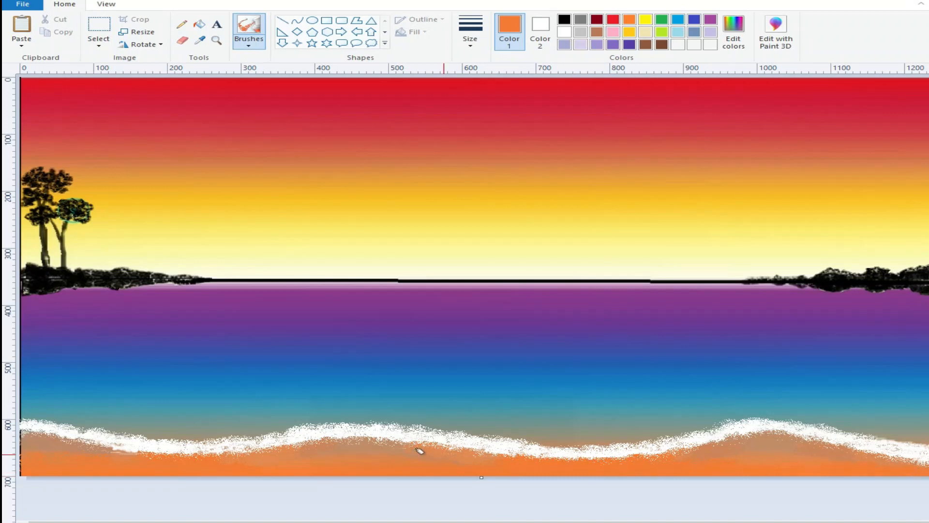
Step: Paint a black foreground bank with the Crayon brush, sloping from the lower-left corner along the beach's bottom edge
click(200, 41)
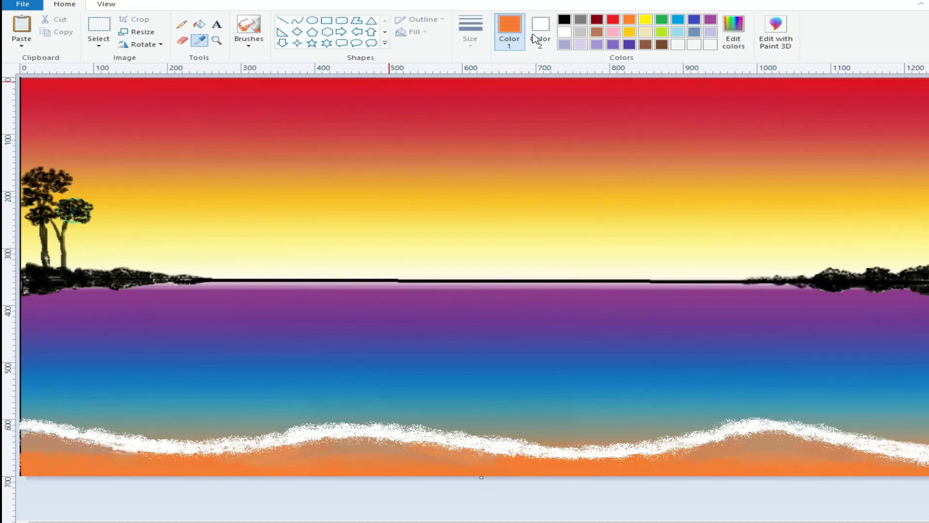
click(565, 20)
click(248, 45)
click(262, 114)
click(470, 34)
click(499, 118)
mouse_move(70, 469)
mouse_down()
mouse_move(28, 448)
mouse_move(85, 475)
mouse_move(152, 467)
mouse_move(24, 431)
mouse_move(166, 478)
mouse_move(23, 449)
mouse_move(27, 428)
mouse_move(95, 455)
mouse_move(24, 414)
mouse_move(137, 451)
mouse_move(118, 453)
mouse_move(259, 483)
mouse_up()
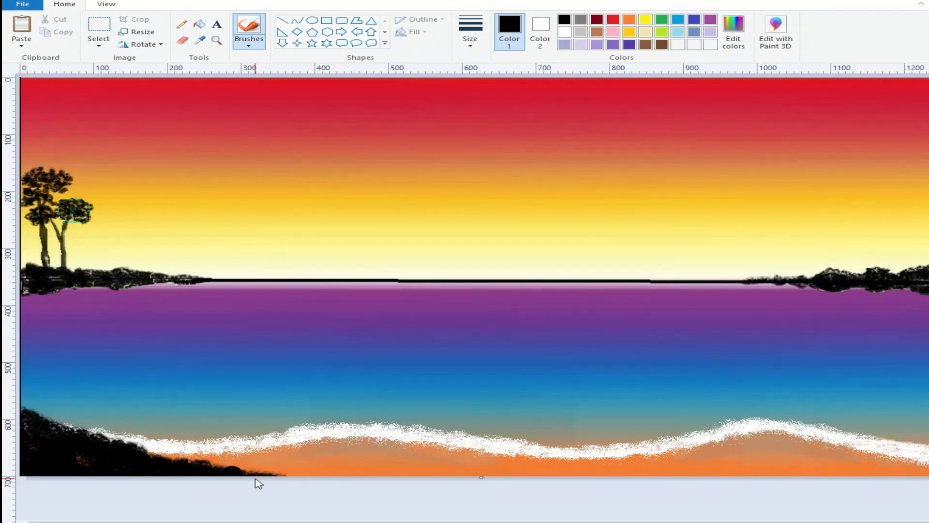
mouse_move(121, 445)
mouse_down()
mouse_move(407, 489)
mouse_move(366, 472)
mouse_move(615, 483)
mouse_up()
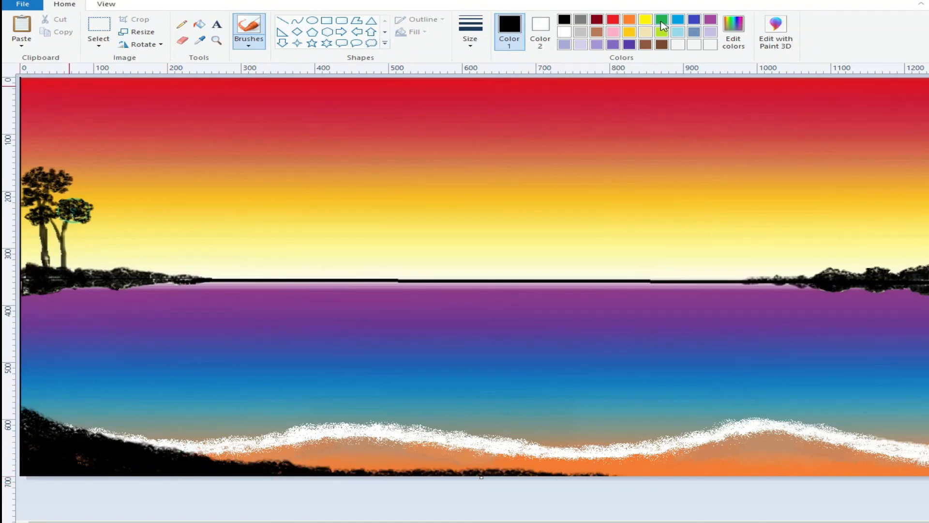
Step: Set Color 1 to the olive basic color with RGB 128, 128, 0
click(662, 21)
click(734, 31)
click(345, 268)
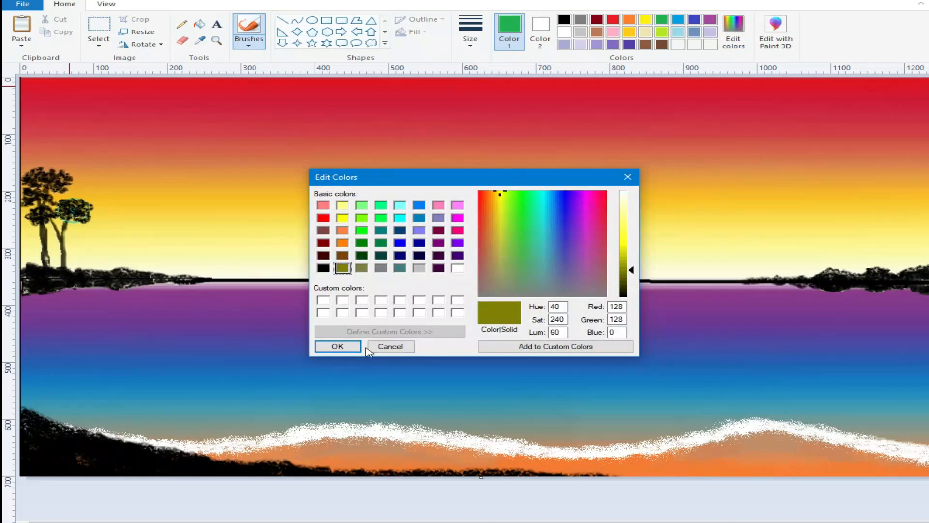
click(338, 346)
click(249, 41)
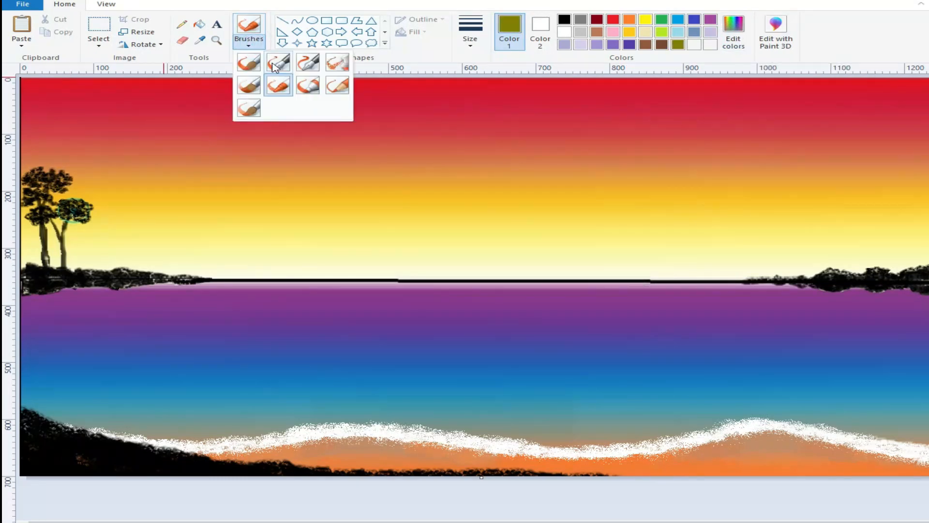
click(246, 107)
click(470, 32)
click(473, 63)
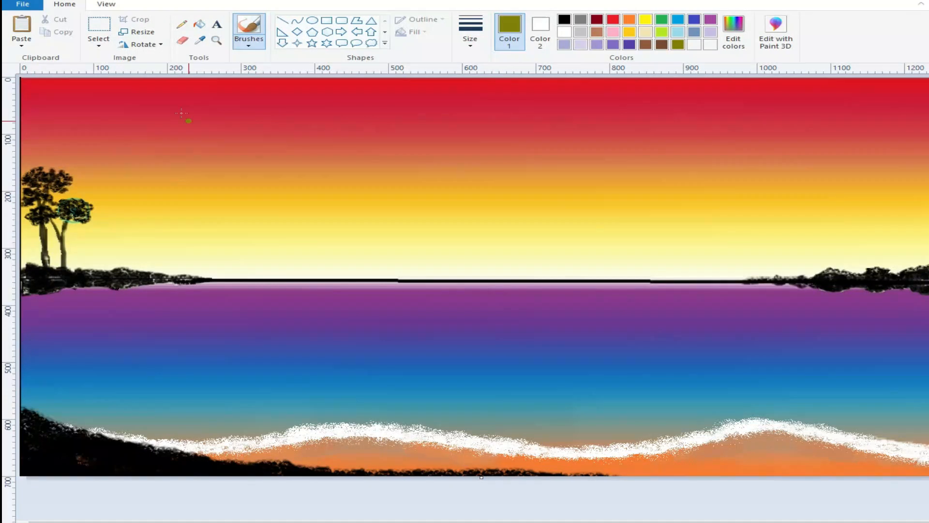
Step: Draw thin olive branches fanning up from the left end of the black bank with the Pencil
click(181, 24)
click(470, 31)
click(473, 62)
click(470, 31)
click(490, 89)
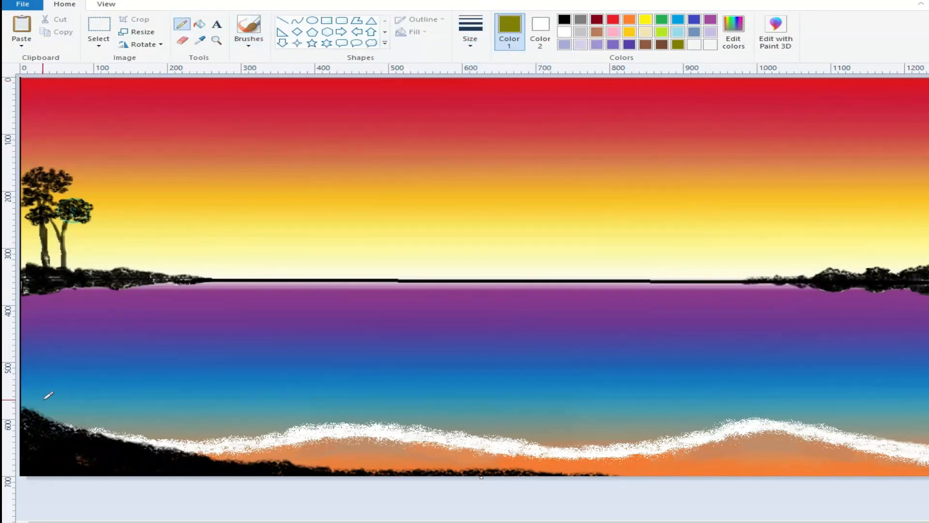
drag(47, 413, 51, 420)
drag(38, 397, 50, 418)
drag(32, 405, 68, 429)
mouse_move(68, 397)
mouse_down()
mouse_move(67, 422)
mouse_move(25, 391)
mouse_move(38, 385)
mouse_move(56, 393)
mouse_up()
drag(67, 391, 71, 399)
drag(76, 388, 70, 401)
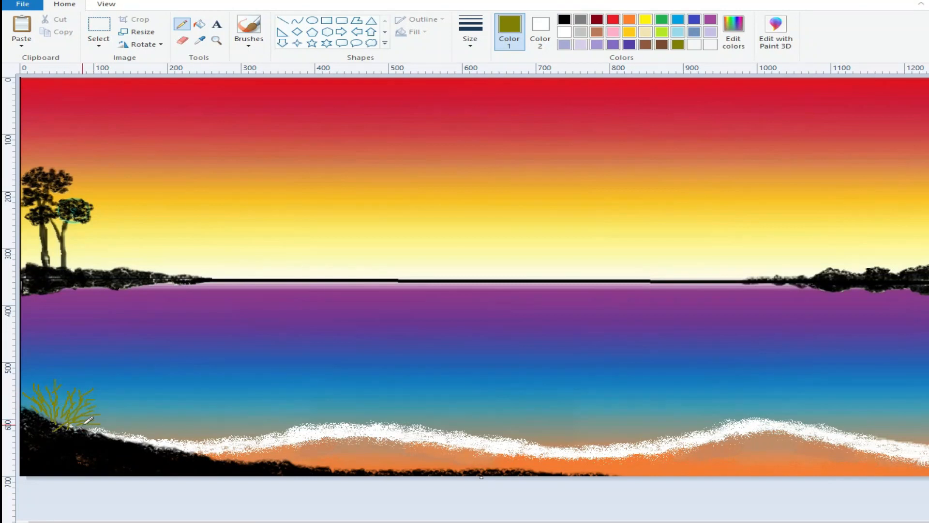
Step: Mix a brighter olive and a slightly darker one, and add lighter branches to the plant on the bank
click(740, 37)
drag(630, 268, 630, 257)
click(345, 345)
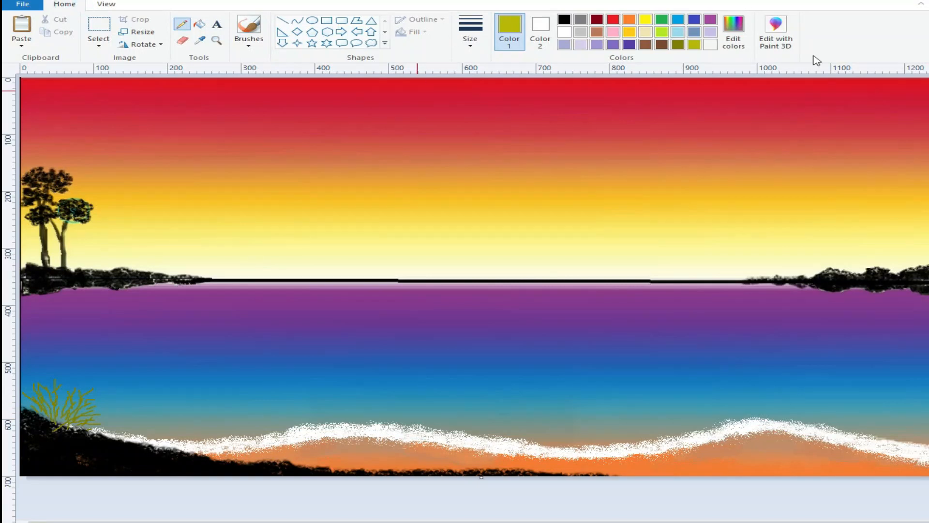
click(733, 34)
drag(630, 258, 630, 268)
click(339, 346)
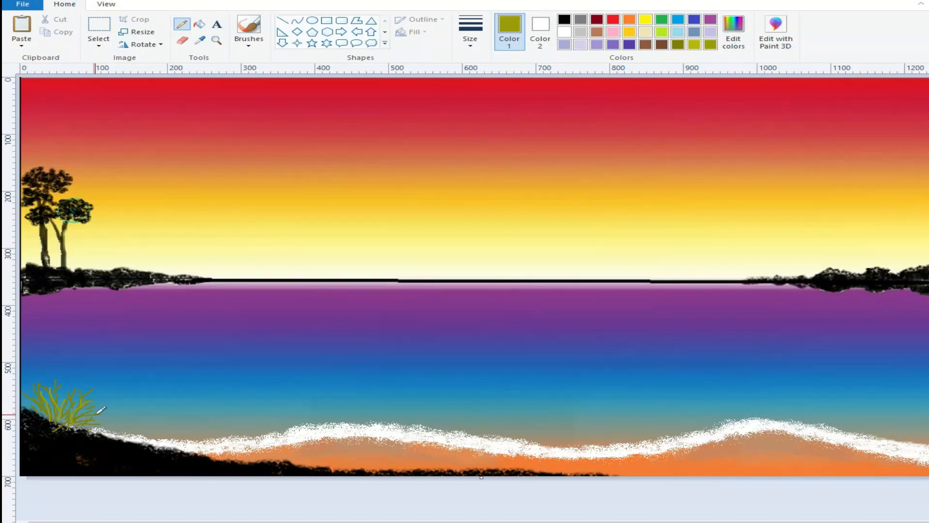
Step: Add the small round landscape emblem at the upper-right edge of the sky
click(851, 522)
click(807, 515)
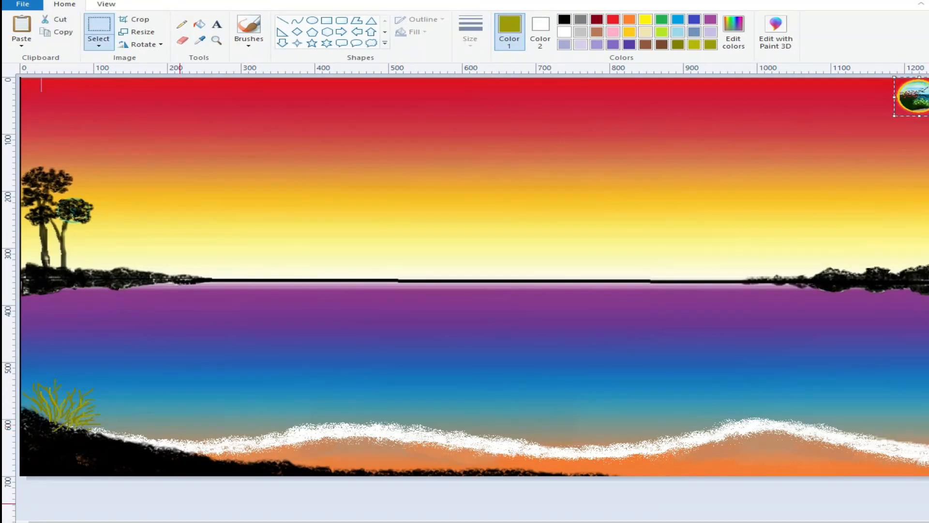
Step: Mix a very dark olive and fill the plant on the bank with dense dark blades and taller branches
click(734, 34)
drag(630, 258, 629, 320)
click(339, 345)
drag(32, 373, 51, 419)
drag(32, 406, 56, 421)
mouse_move(63, 388)
mouse_down()
mouse_move(62, 429)
mouse_move(98, 409)
mouse_up()
mouse_move(35, 372)
mouse_down()
mouse_move(35, 413)
mouse_move(42, 409)
mouse_up()
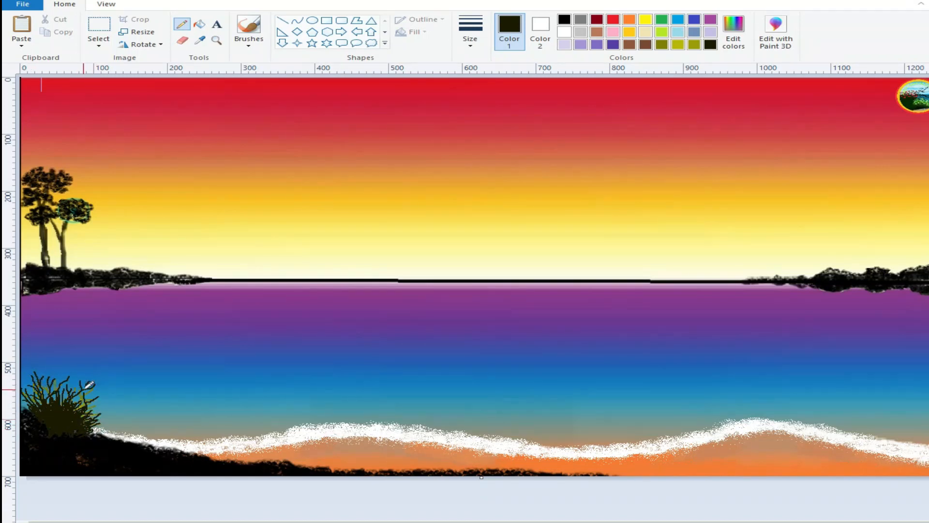
Step: Widen the plant toward the foam with more dark olive blades, using the Pencil and the Oil brush
drag(98, 411, 107, 408)
mouse_move(89, 425)
mouse_down()
mouse_move(103, 417)
mouse_move(103, 431)
mouse_move(117, 426)
mouse_up()
click(249, 49)
click(249, 86)
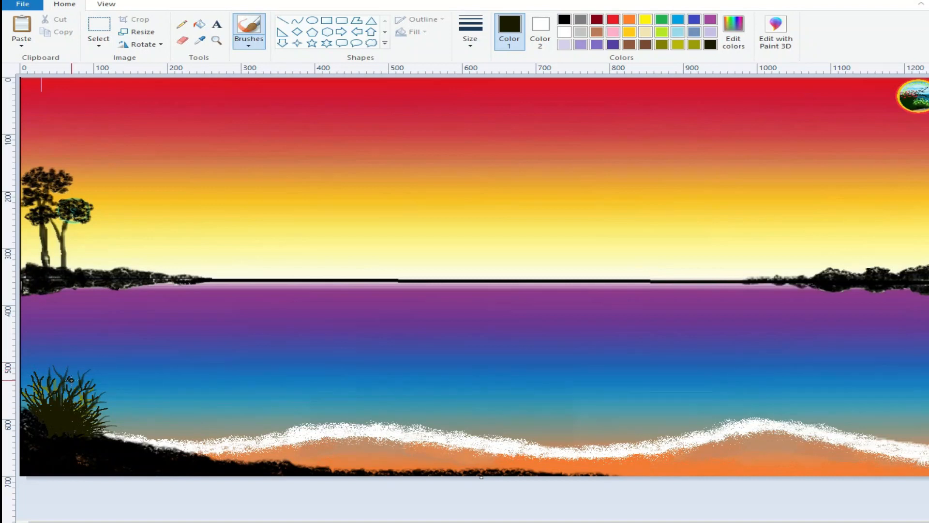
mouse_move(108, 409)
mouse_down()
mouse_move(115, 398)
mouse_move(119, 411)
mouse_up()
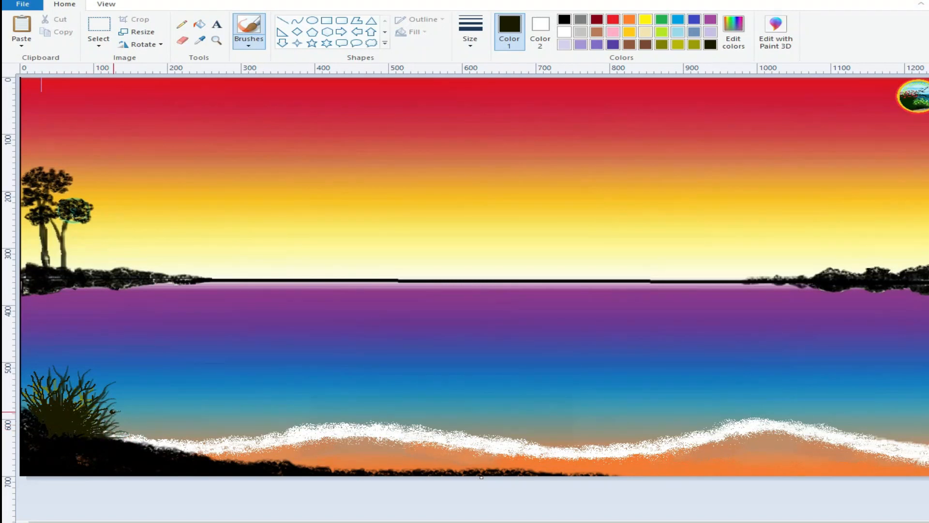
drag(123, 434, 106, 436)
Step: Extend the canvas downward by a blank strip about 50 px high and draw a short red Pencil stroke in it
drag(481, 476, 481, 505)
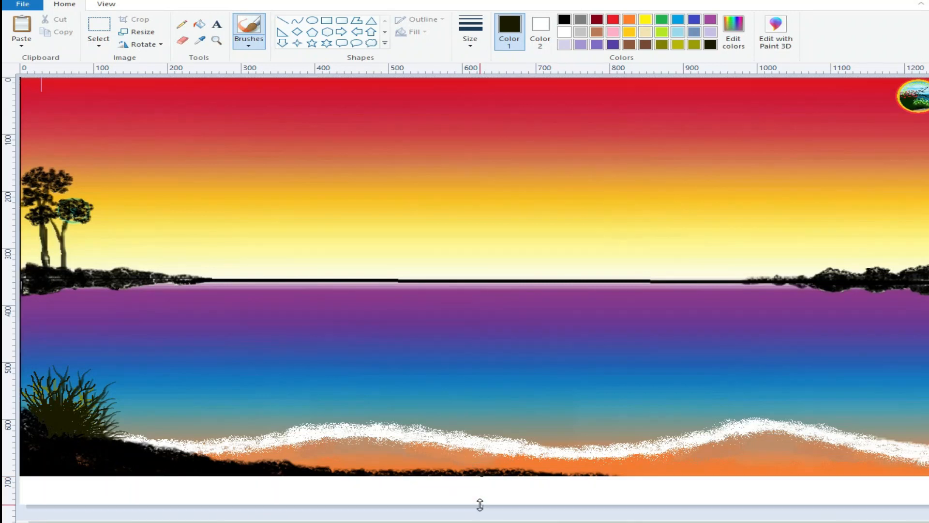
click(181, 25)
click(613, 19)
click(388, 486)
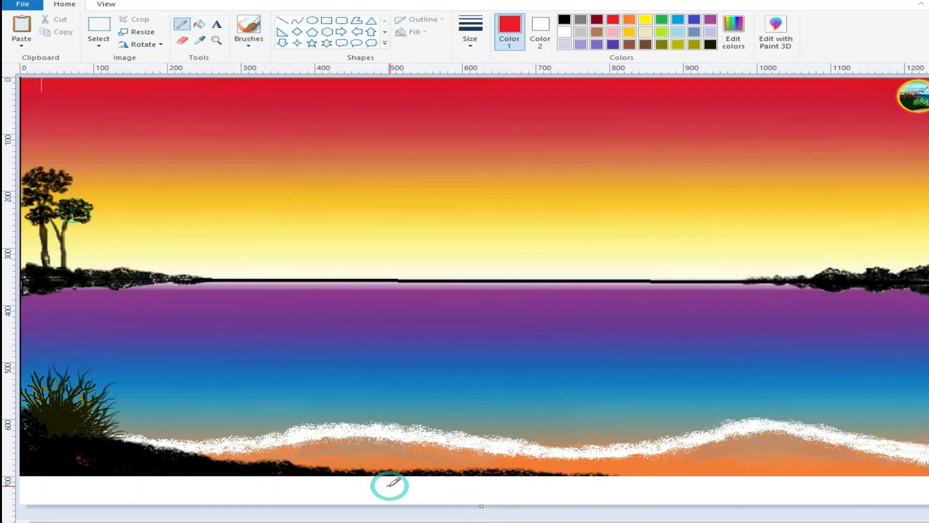
click(466, 42)
click(477, 134)
drag(388, 485, 397, 487)
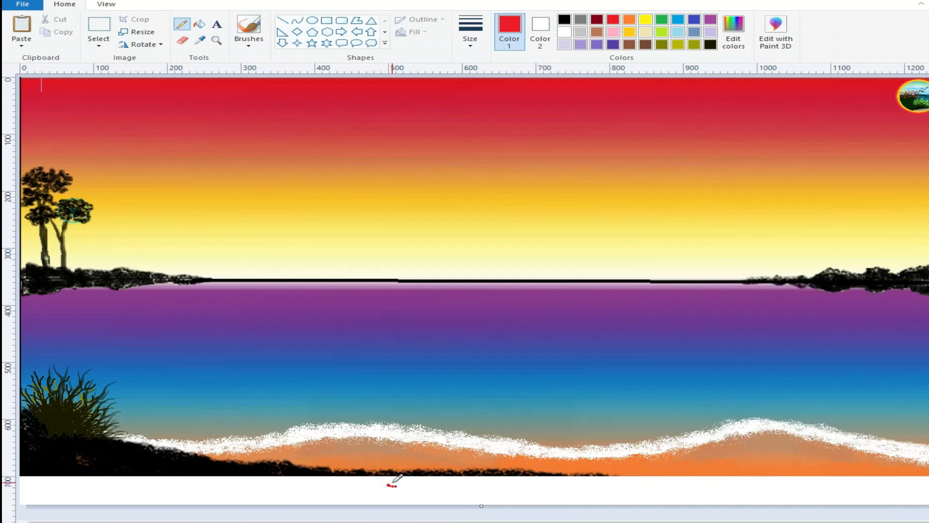
Step: Shape the red stroke in the blank strip into a small flower with red and white Pencil dabs
click(394, 482)
click(394, 483)
click(395, 483)
click(394, 483)
click(387, 485)
click(389, 482)
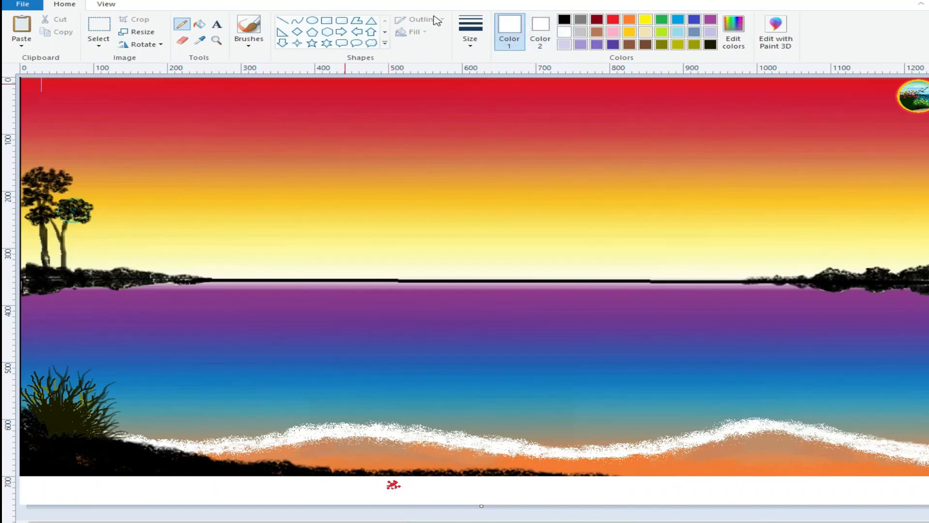
click(613, 19)
click(390, 484)
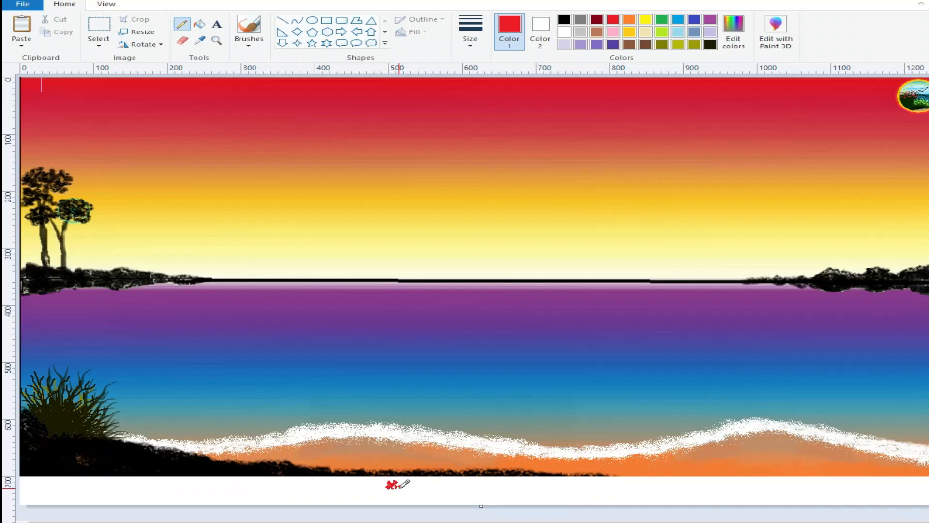
click(395, 486)
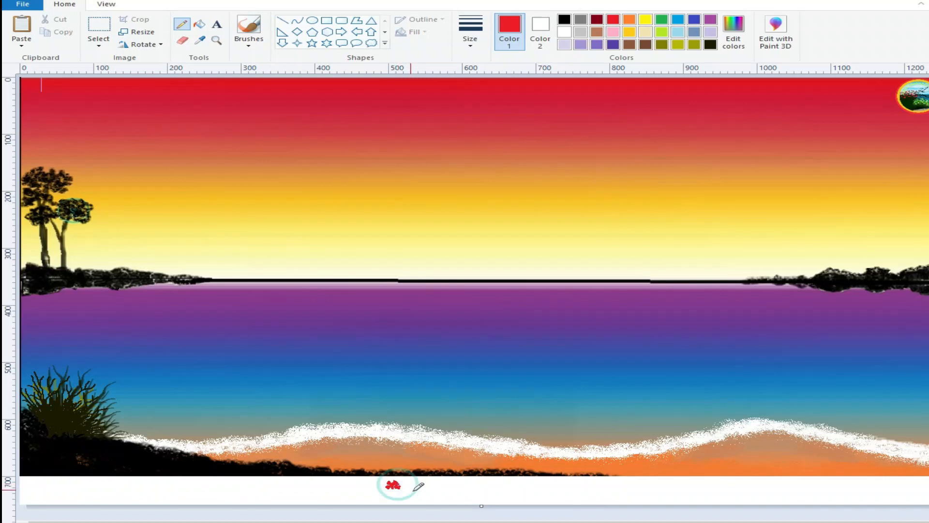
click(564, 32)
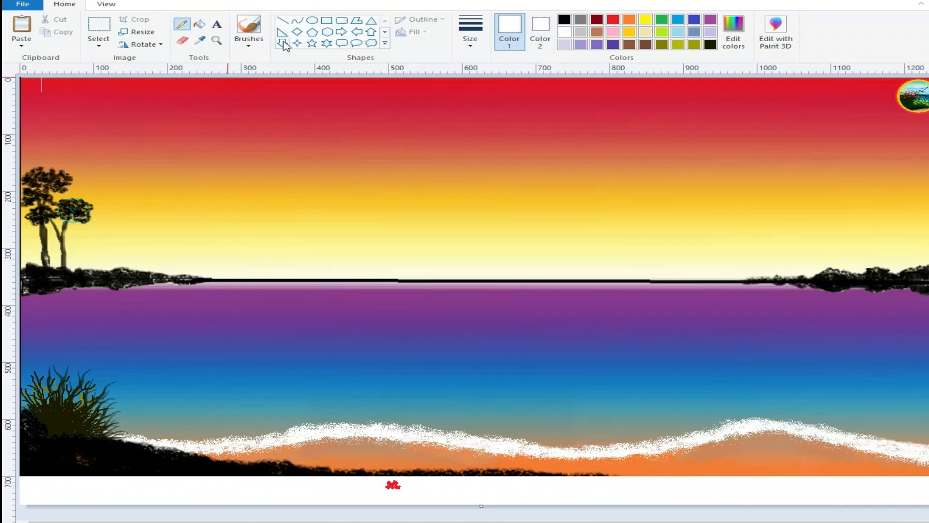
Step: Copy the small red flower from the blank strip using a rectangular selection
click(98, 43)
click(127, 68)
drag(397, 497, 485, 498)
right_click(396, 486)
click(429, 375)
Step: Paste the red flower and place copies of it over the branch tips of the plant on the bank
click(22, 43)
click(35, 59)
drag(46, 83, 51, 371)
drag(110, 384, 110, 384)
drag(43, 370, 30, 384)
drag(95, 397, 56, 399)
mouse_move(26, 386)
mouse_down()
mouse_move(41, 375)
mouse_move(30, 376)
mouse_up()
ctrl+drag(31, 376, 61, 376)
ctrl+drag(62, 376, 115, 377)
click(46, 362)
mouse_move(46, 362)
ctrl+mouse_down()
mouse_move(25, 388)
mouse_move(109, 394)
mouse_move(94, 368)
mouse_move(120, 408)
mouse_move(57, 351)
ctrl+mouse_up()
click(142, 499)
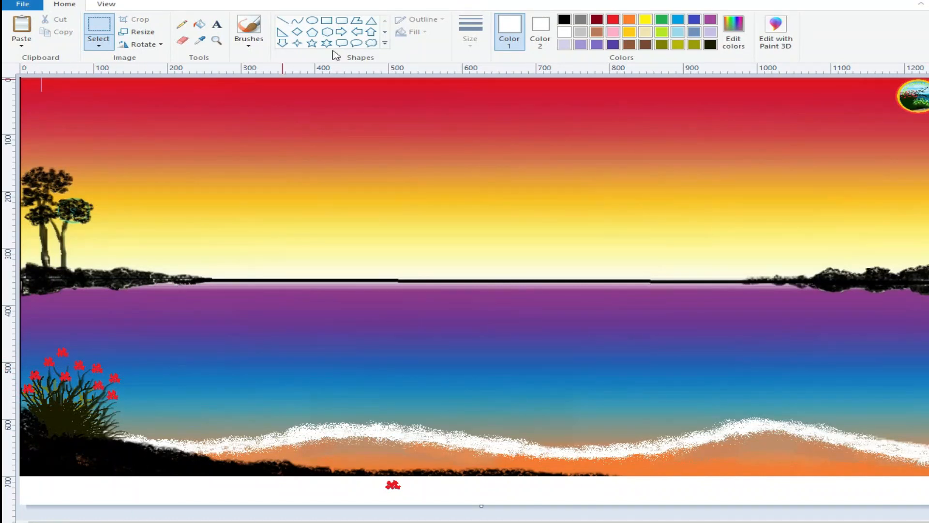
Step: Draw a spiky black bush on the bank to the right of the flowering plant with the Pencil
click(200, 39)
click(106, 455)
click(248, 44)
click(183, 30)
mouse_move(208, 459)
mouse_down()
mouse_move(191, 455)
mouse_move(227, 453)
mouse_move(203, 454)
mouse_move(216, 442)
mouse_move(242, 462)
mouse_move(170, 441)
mouse_move(251, 455)
mouse_move(214, 439)
mouse_move(164, 445)
mouse_move(147, 434)
mouse_move(222, 439)
mouse_move(201, 441)
mouse_up()
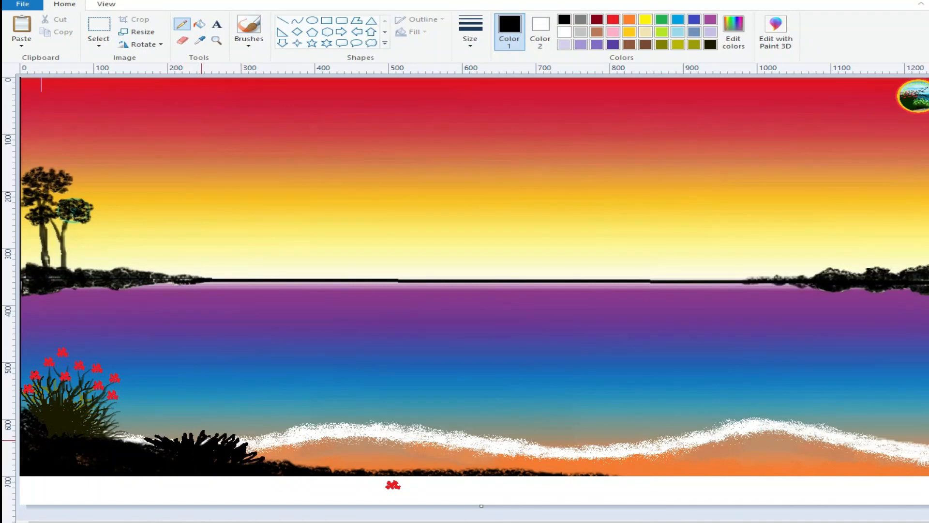
Step: Draw bright olive forked branches rising above the spiky black bush with the Pencil
click(199, 39)
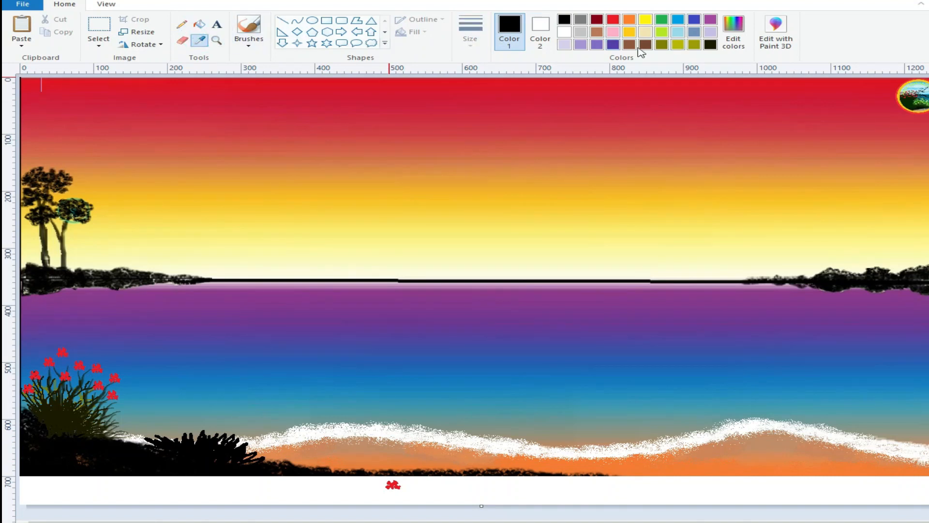
click(181, 24)
click(678, 44)
drag(173, 410, 181, 432)
mouse_move(219, 407)
mouse_down()
mouse_move(207, 430)
mouse_move(211, 414)
mouse_move(231, 437)
mouse_up()
drag(144, 420, 221, 441)
drag(148, 405, 162, 428)
Step: Add thinner branches in a slightly darker olive among the bright ones above the black bush
click(470, 32)
click(481, 88)
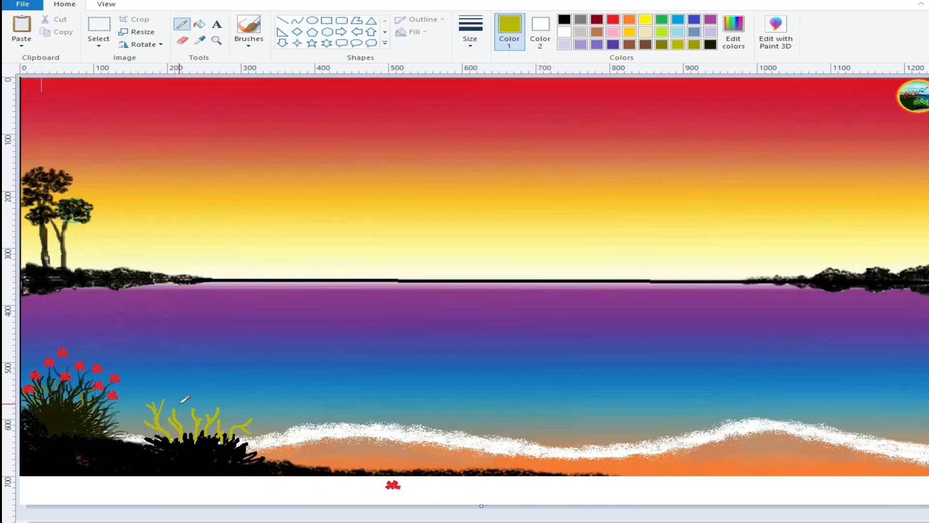
click(694, 46)
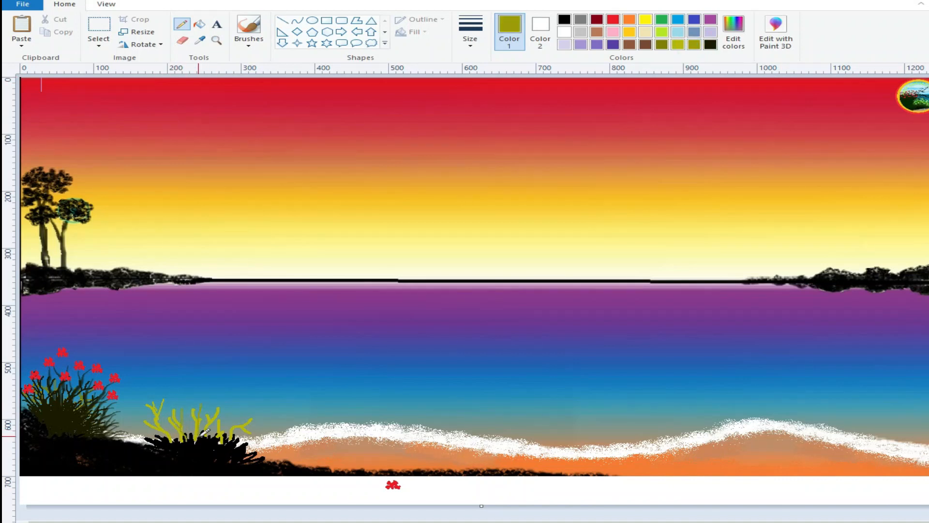
drag(145, 411, 154, 421)
drag(175, 393, 181, 416)
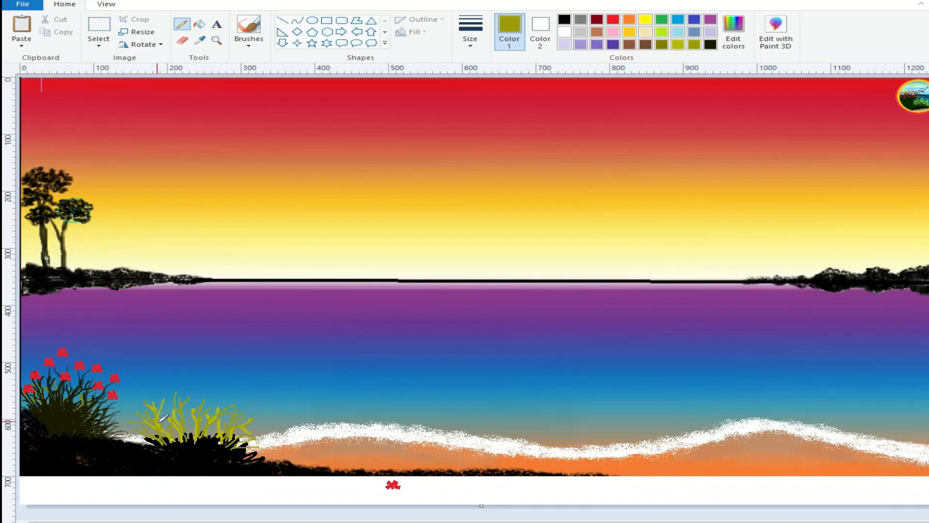
Step: Mix a darker olive and draw shading branches through the growth above the black bush
click(734, 32)
drag(630, 265, 629, 279)
click(332, 346)
mouse_move(171, 405)
mouse_down()
mouse_move(181, 439)
mouse_move(177, 427)
mouse_up()
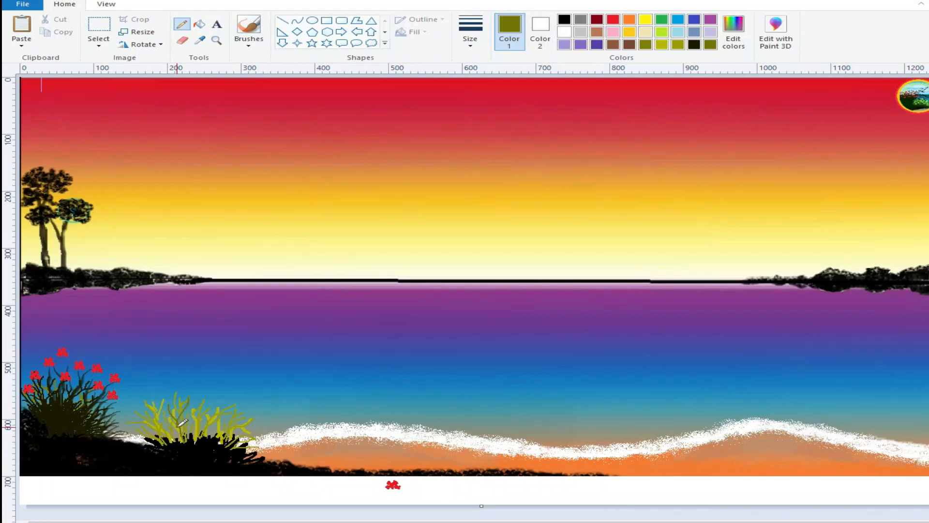
mouse_move(224, 390)
mouse_down()
mouse_move(210, 437)
mouse_move(241, 416)
mouse_move(230, 415)
mouse_move(225, 435)
mouse_move(150, 424)
mouse_move(199, 412)
mouse_move(199, 437)
mouse_up()
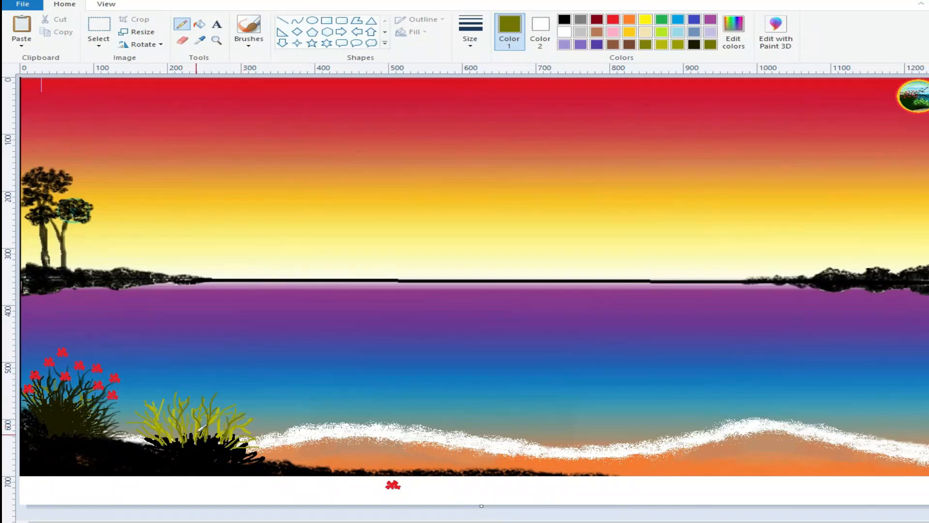
Step: Add more olive branches to the right-hand bush and fill its black base with upward olive brush strokes
mouse_move(147, 402)
mouse_down()
mouse_move(135, 418)
mouse_move(169, 439)
mouse_up()
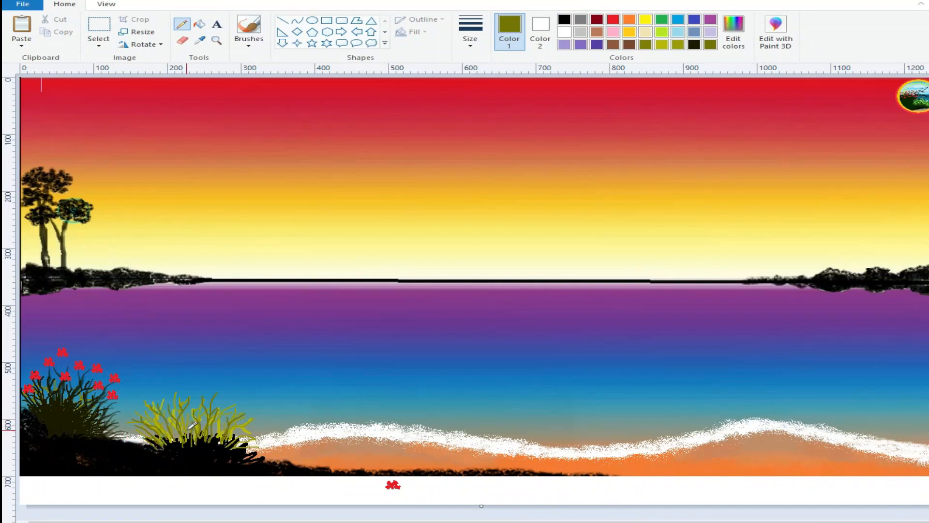
click(249, 44)
click(249, 63)
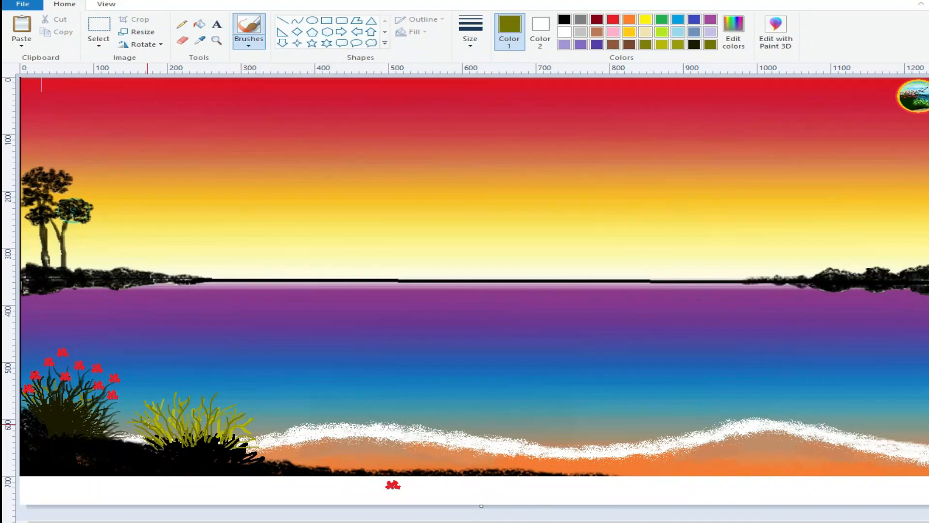
mouse_move(175, 434)
mouse_down()
mouse_move(182, 416)
mouse_move(219, 420)
mouse_move(264, 450)
mouse_move(241, 434)
mouse_up()
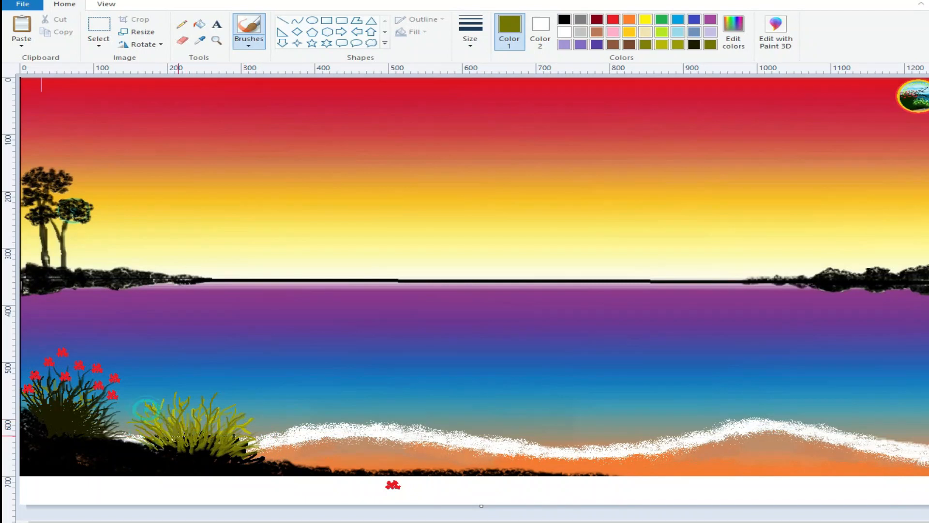
Step: Mix a darker olive of Red 70, Green 70, Blue 0 and brush shading strokes through the middle of the olive bush
click(735, 40)
drag(631, 274, 630, 283)
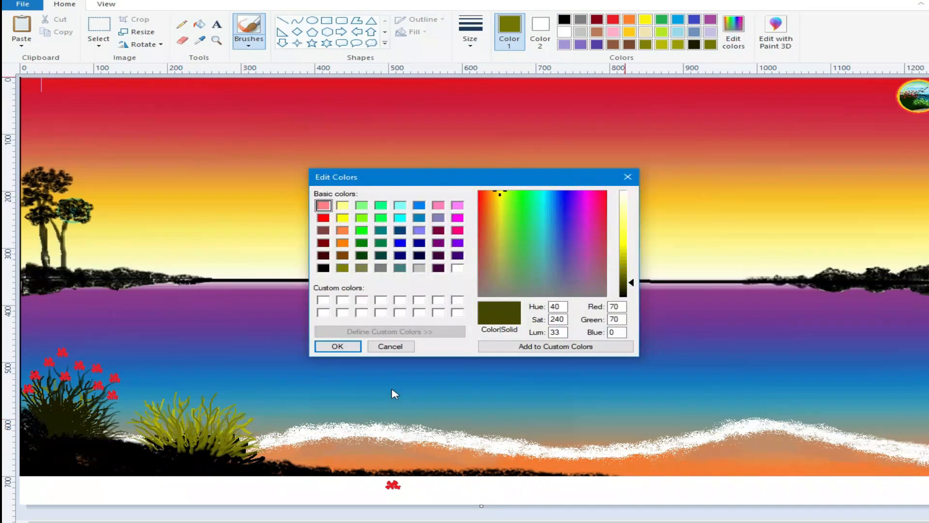
click(338, 346)
mouse_move(178, 425)
mouse_down()
mouse_move(185, 442)
mouse_move(224, 446)
mouse_up()
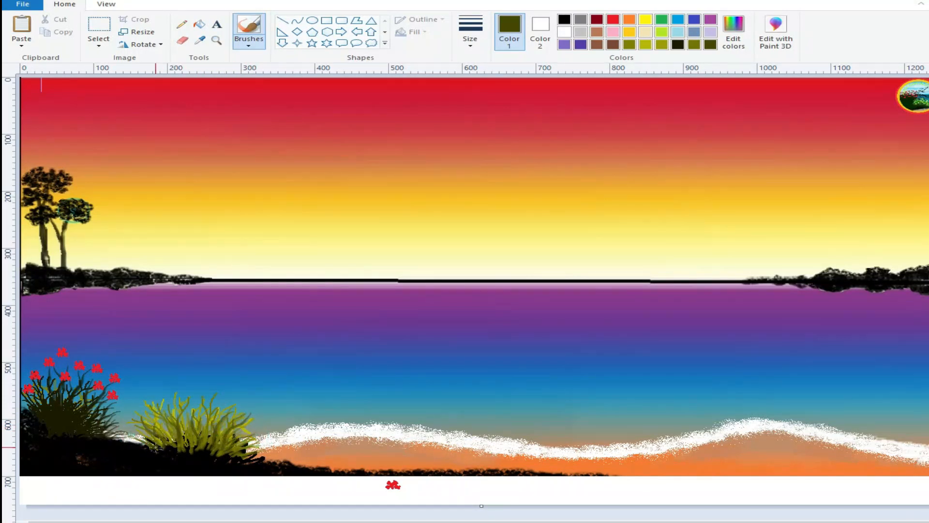
Step: Mix a nearly black olive and brush dark shading strokes across the base and between the stems of the olive bush
click(735, 40)
drag(631, 284, 631, 293)
click(350, 350)
mouse_move(167, 430)
mouse_down()
mouse_move(171, 444)
mouse_move(204, 452)
mouse_move(196, 448)
mouse_up()
mouse_move(225, 434)
mouse_down()
mouse_move(214, 451)
mouse_move(247, 464)
mouse_up()
mouse_move(126, 438)
mouse_down()
mouse_move(161, 452)
mouse_move(156, 445)
mouse_up()
mouse_move(161, 417)
mouse_down()
mouse_move(179, 455)
mouse_move(217, 453)
mouse_up()
mouse_move(221, 445)
mouse_down()
mouse_move(205, 428)
mouse_move(210, 445)
mouse_up()
drag(234, 436, 221, 450)
mouse_move(192, 426)
mouse_down()
mouse_move(195, 441)
mouse_move(167, 440)
mouse_move(179, 442)
mouse_up()
mouse_move(200, 420)
mouse_down()
mouse_move(181, 423)
mouse_move(232, 455)
mouse_up()
mouse_move(228, 459)
mouse_down()
mouse_move(223, 464)
mouse_move(235, 461)
mouse_up()
Step: Dot small yellow flowers on the branch tips of the olive bush with the Pencil
click(646, 21)
click(182, 24)
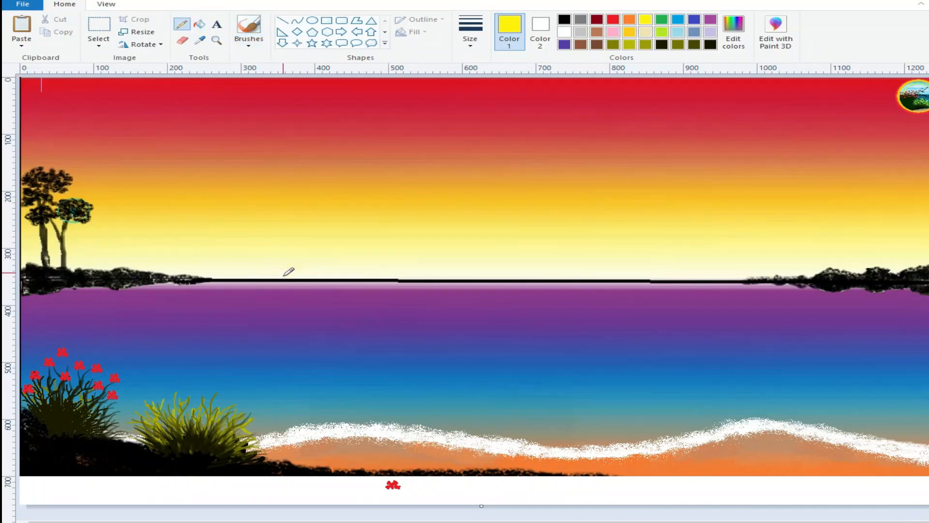
click(164, 400)
click(219, 406)
click(175, 392)
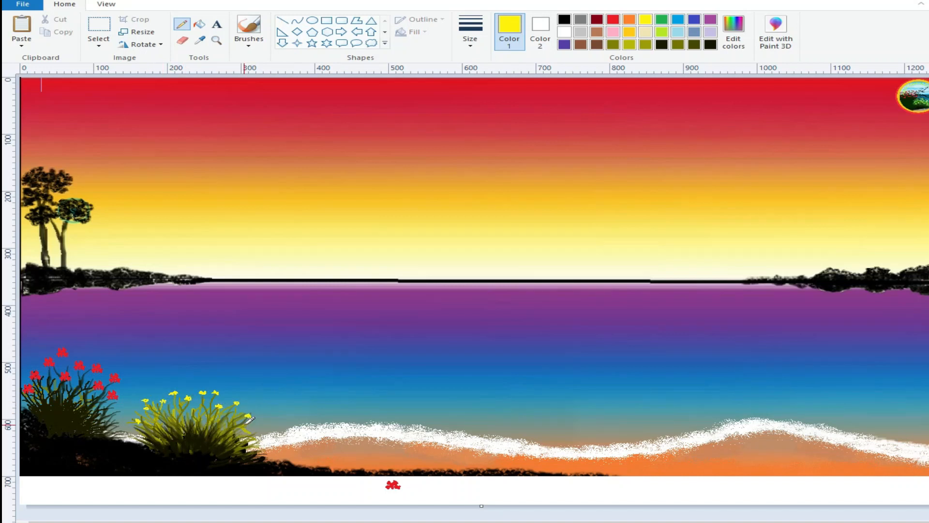
click(189, 385)
Step: Draw thin extra branches on the red-flowered plant in its sampled dark colour and add one orange flower at a tip
click(200, 40)
click(55, 383)
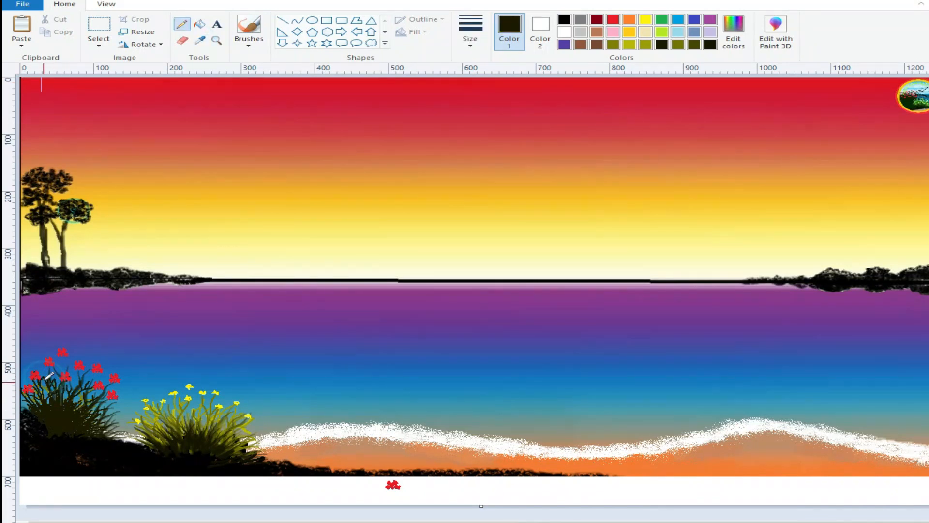
click(485, 42)
click(492, 88)
mouse_move(118, 365)
mouse_down()
mouse_move(105, 380)
mouse_move(108, 372)
mouse_up()
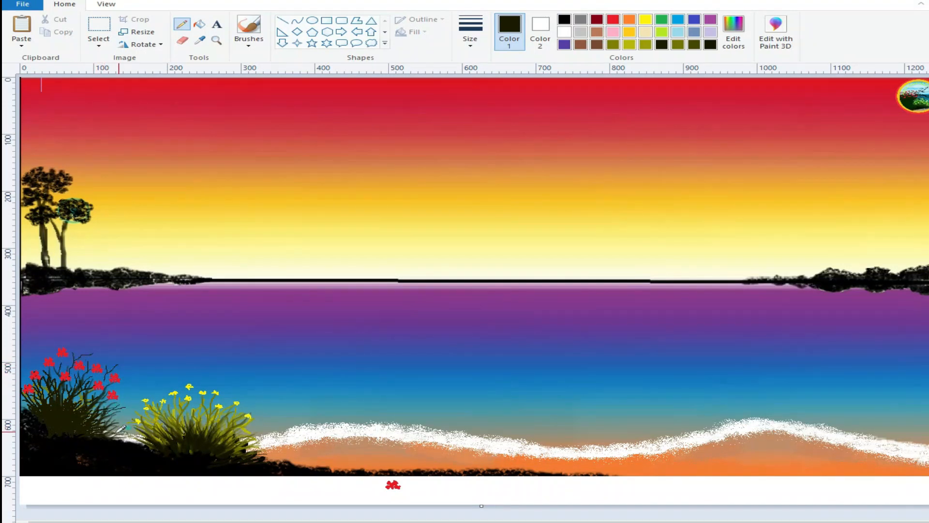
mouse_move(128, 414)
mouse_down()
mouse_move(139, 401)
mouse_move(110, 427)
mouse_move(112, 405)
mouse_up()
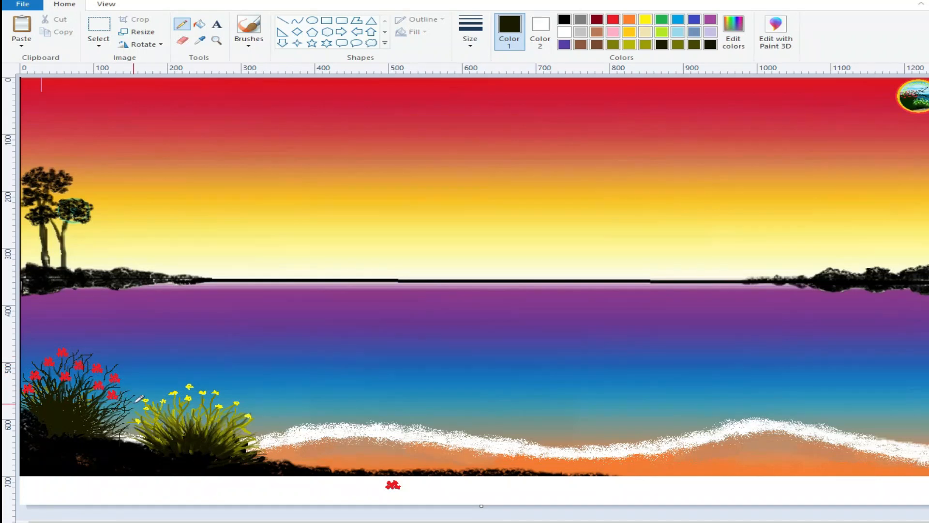
click(629, 20)
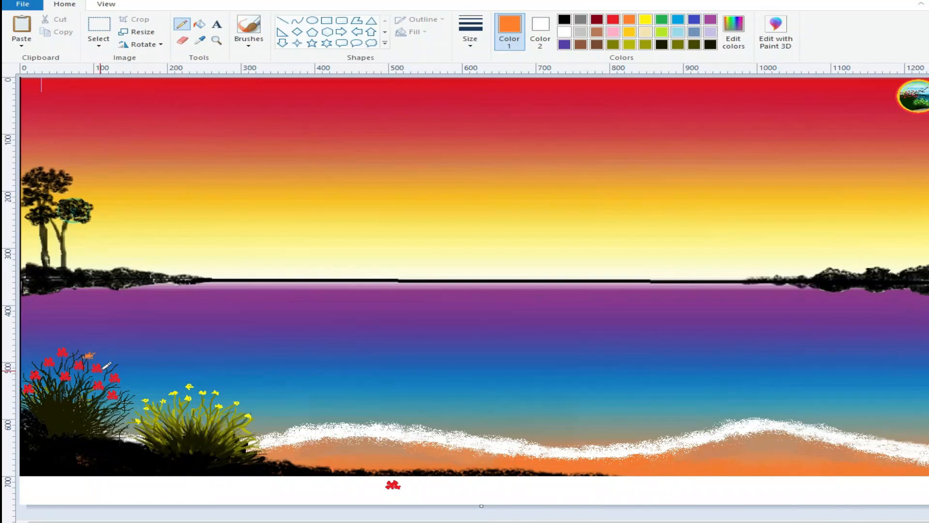
Step: Draw a large orange-filled ellipse as the sun and position it so that it rests on the horizon
click(567, 18)
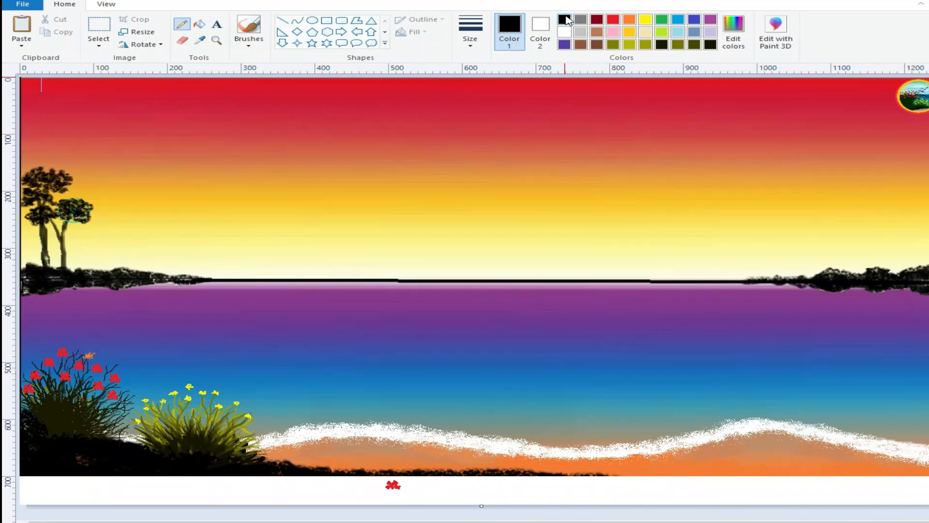
click(630, 21)
click(540, 32)
click(629, 19)
click(313, 21)
drag(458, 152, 593, 241)
drag(523, 208, 516, 246)
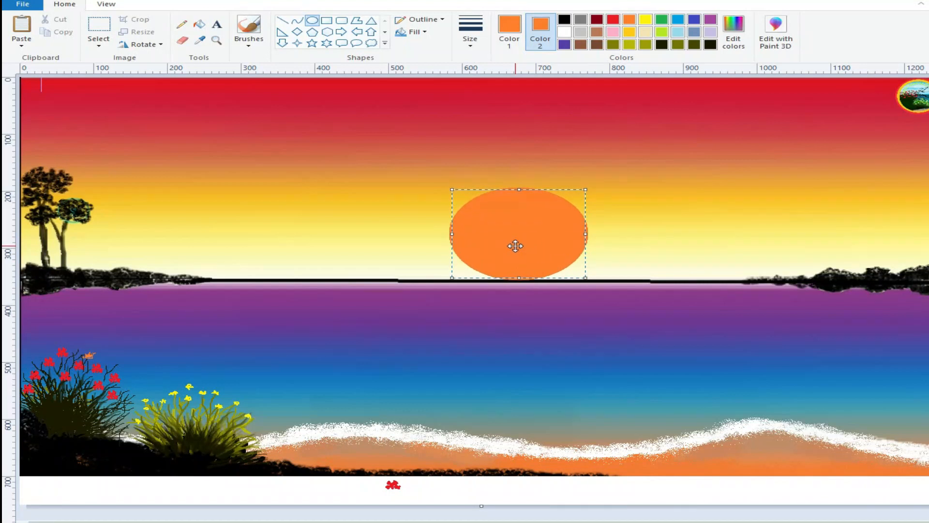
Step: Draw thin orange ripple lines tapering downward on the water beneath the sun with the Pencil
click(182, 24)
click(470, 31)
click(491, 68)
mouse_move(506, 289)
mouse_down()
mouse_move(527, 285)
mouse_move(475, 285)
mouse_move(570, 287)
mouse_move(469, 282)
mouse_move(539, 290)
mouse_move(513, 296)
mouse_move(562, 289)
mouse_move(499, 307)
mouse_move(565, 303)
mouse_move(495, 311)
mouse_move(531, 324)
mouse_move(521, 322)
mouse_move(534, 315)
mouse_move(493, 299)
mouse_move(562, 299)
mouse_move(520, 296)
mouse_move(584, 285)
mouse_move(436, 285)
mouse_up()
Step: Sample purples from the water and draw fine ripples in those tones through the upper part of the orange reflection
click(200, 41)
click(583, 291)
mouse_move(535, 287)
mouse_down()
mouse_move(480, 285)
mouse_move(560, 284)
mouse_up()
click(200, 41)
click(466, 294)
drag(488, 289, 506, 292)
click(200, 41)
click(483, 300)
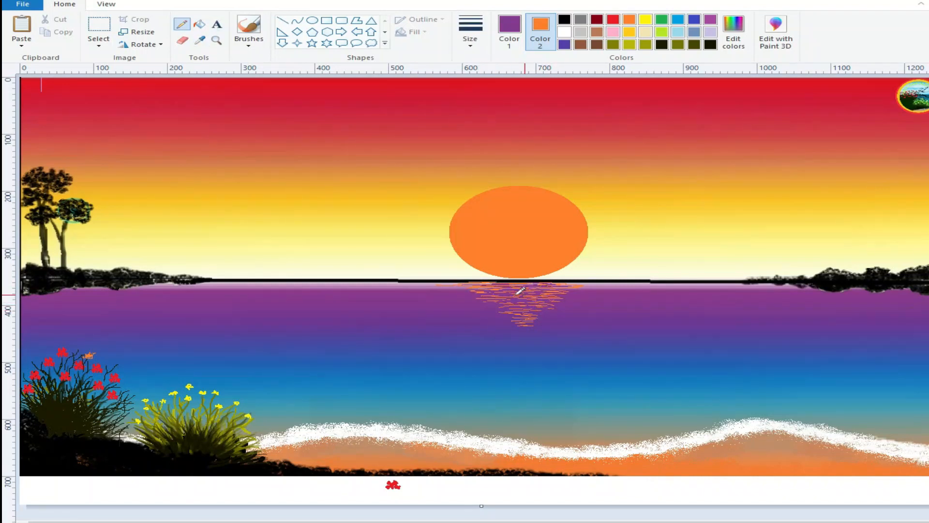
Step: Thicken the sun's reflection with orange brush strokes and extend it downward to a small tip
click(509, 31)
click(630, 23)
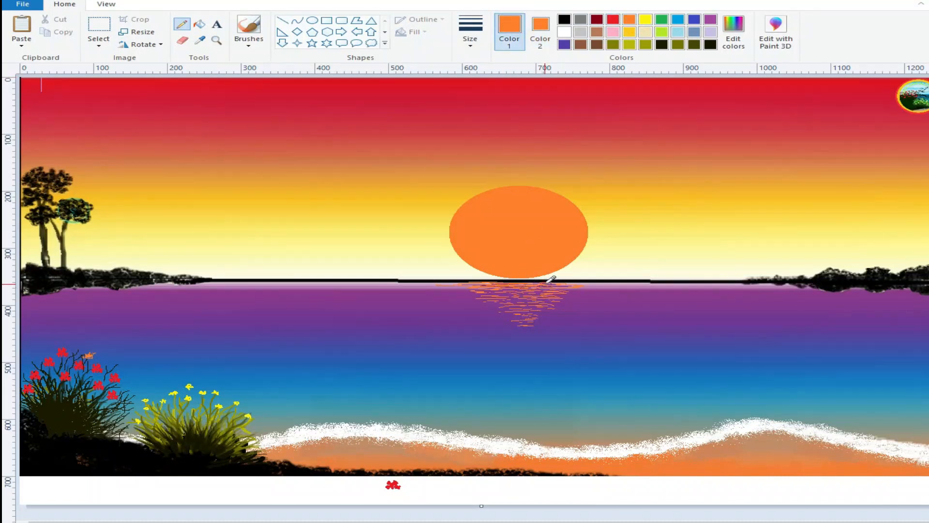
click(248, 45)
click(279, 63)
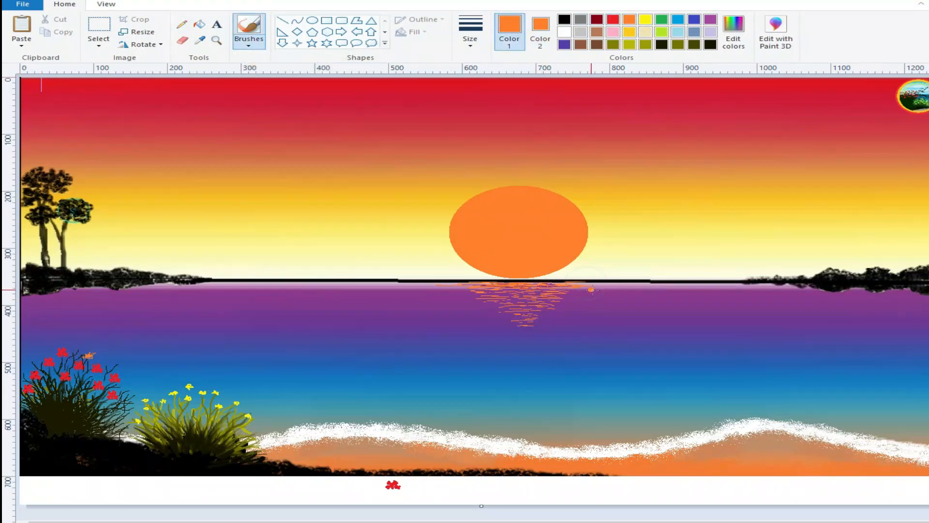
mouse_move(573, 296)
mouse_down()
mouse_move(523, 305)
mouse_move(442, 285)
mouse_move(468, 290)
mouse_up()
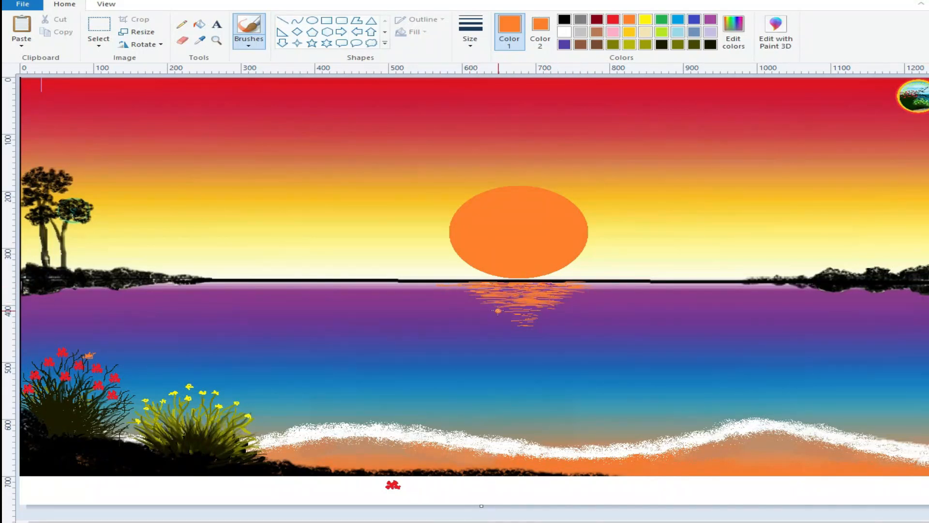
mouse_move(540, 313)
mouse_down()
mouse_move(513, 315)
mouse_move(536, 322)
mouse_move(514, 323)
mouse_move(543, 316)
mouse_move(521, 318)
mouse_up()
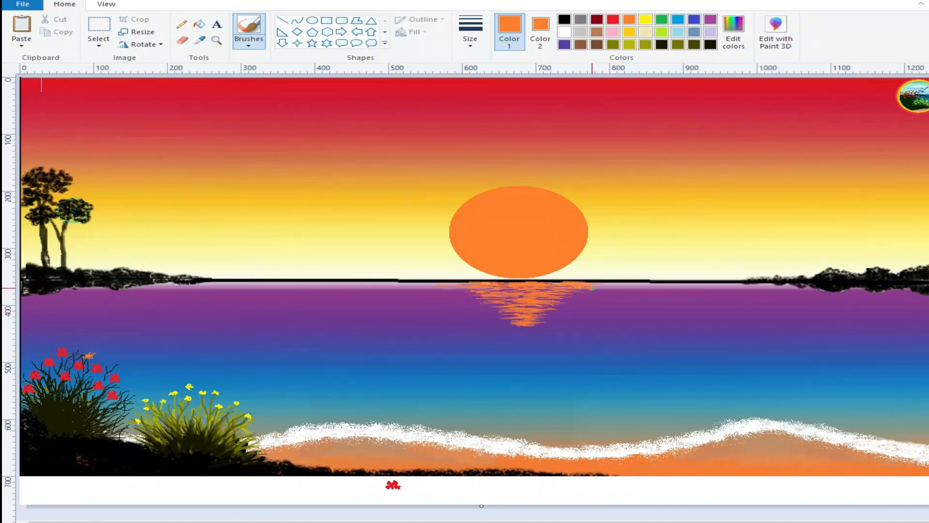
mouse_move(521, 328)
mouse_down()
mouse_move(536, 329)
mouse_move(521, 339)
mouse_up()
Step: Paint three small black flying birds in the sky to the left of the sun with the brush
click(564, 20)
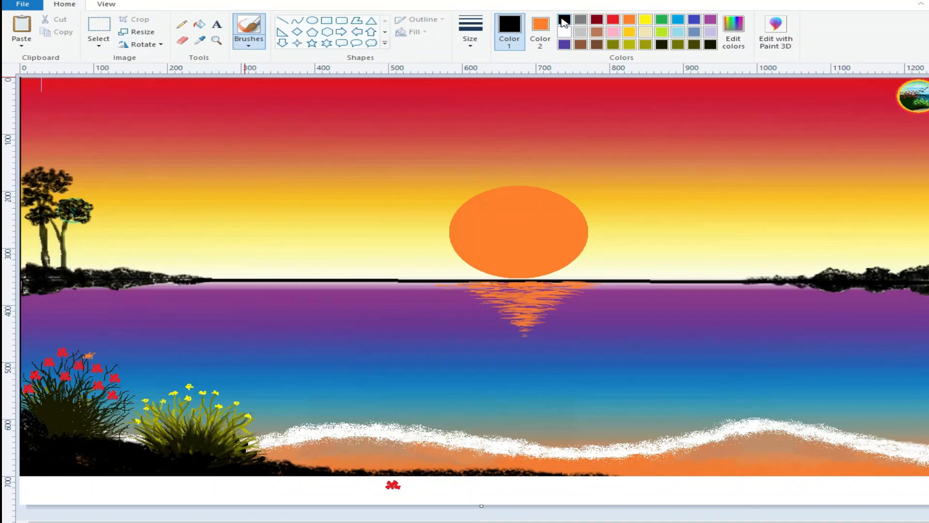
mouse_move(328, 169)
mouse_down()
mouse_move(337, 165)
mouse_move(328, 170)
mouse_up()
mouse_move(381, 144)
mouse_down()
mouse_move(391, 143)
mouse_move(383, 148)
mouse_up()
drag(301, 137, 298, 139)
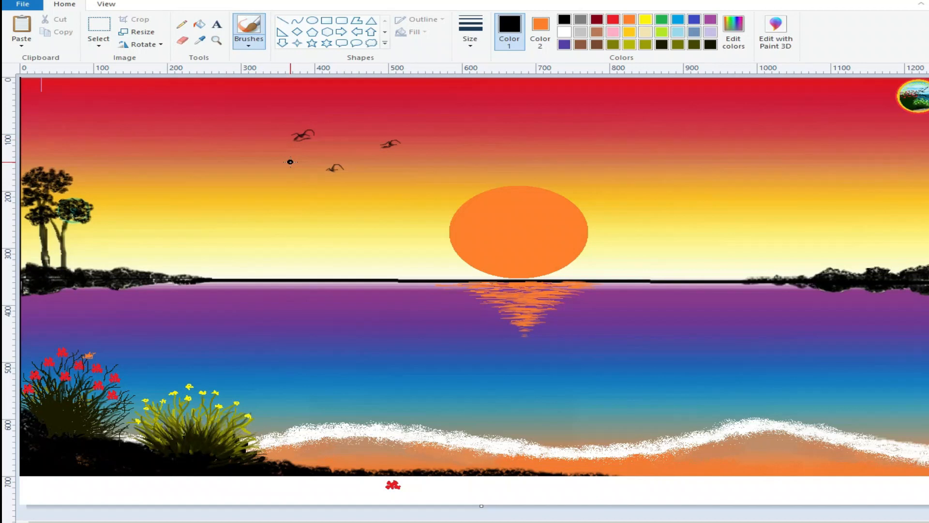